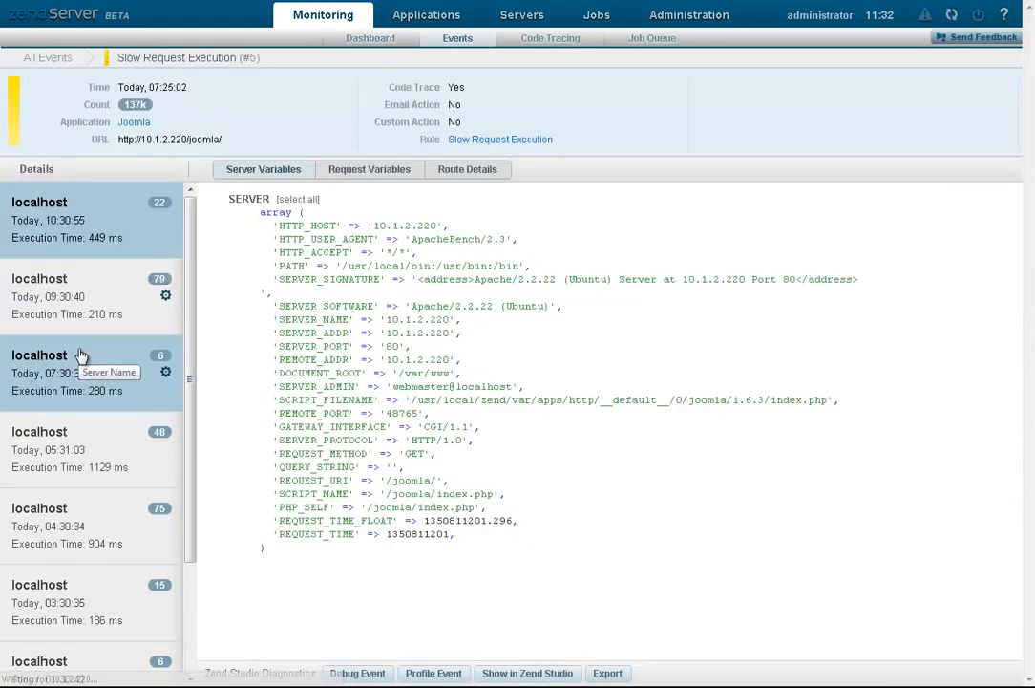
Step: Follow the event's Slow Request Execution rule link to the Monitoring Rules list
click(508, 139)
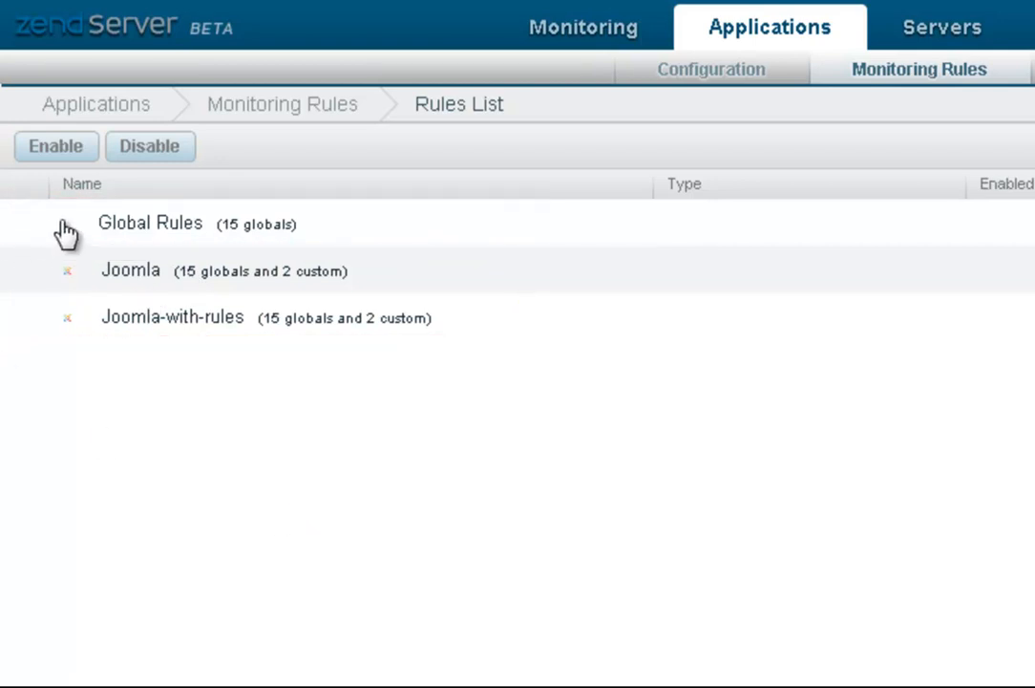
Step: Show default global rules under Joomla and Joomla-with-rules, then expand all 15 Global Rules
click(105, 227)
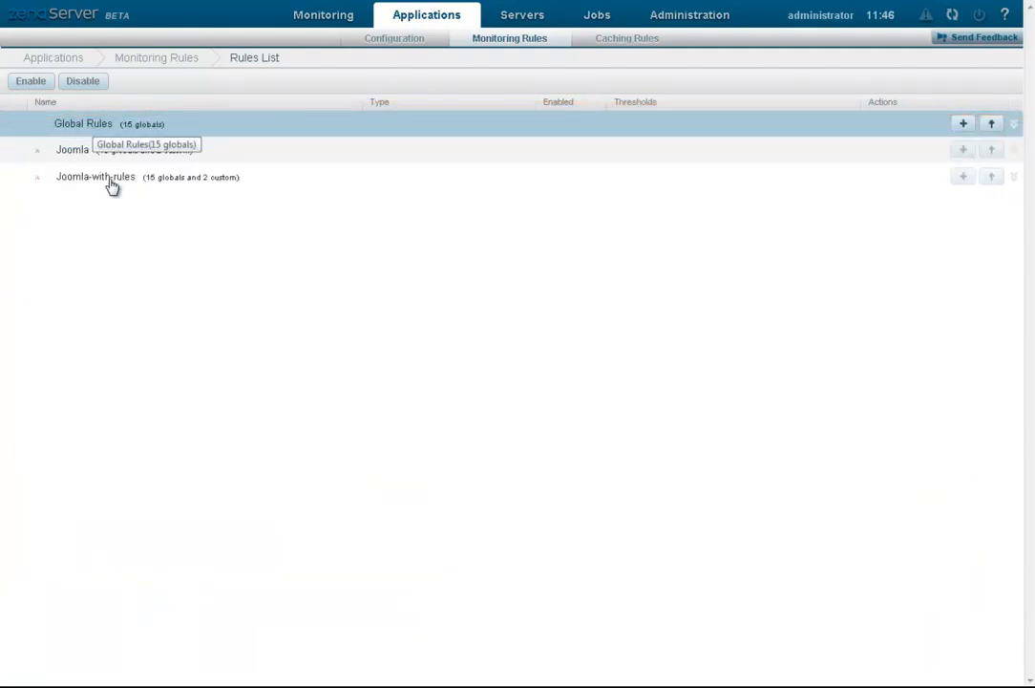
click(101, 153)
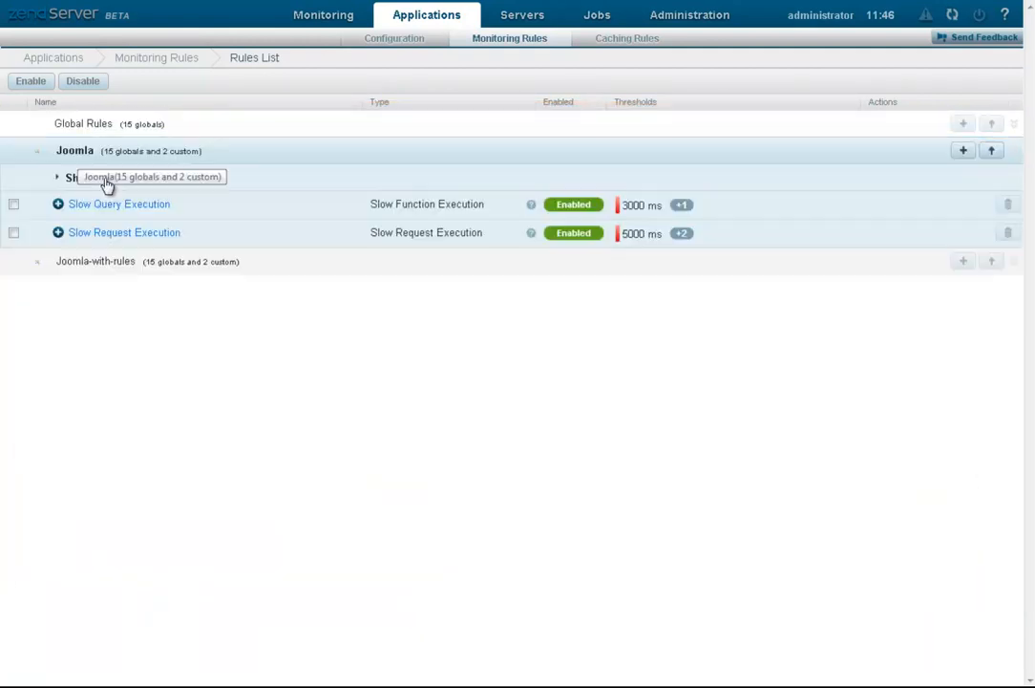
click(106, 181)
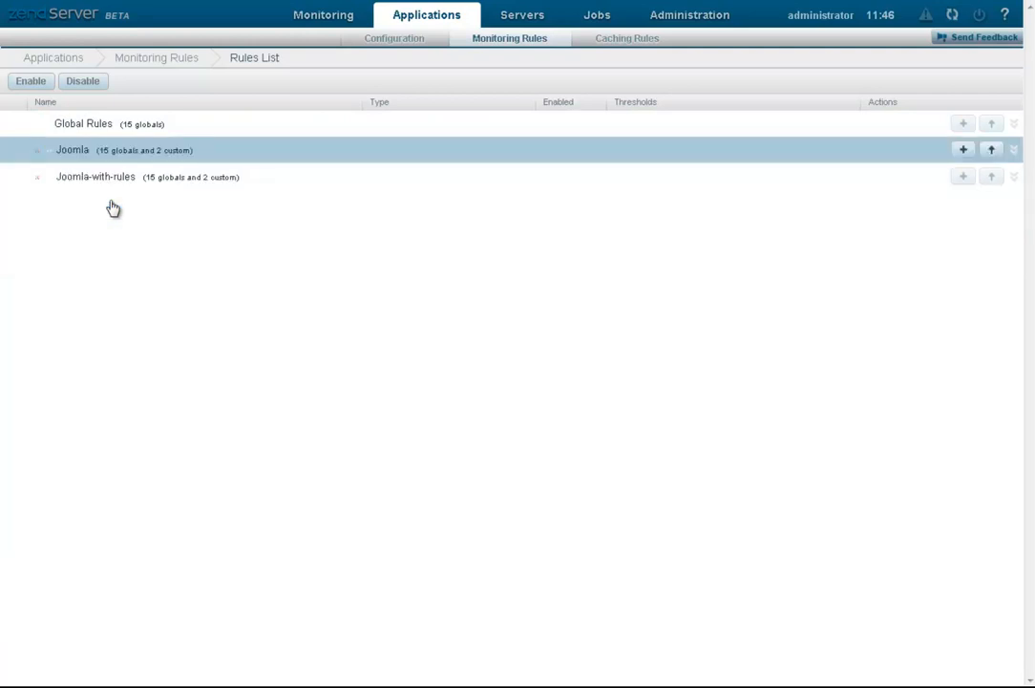
click(112, 206)
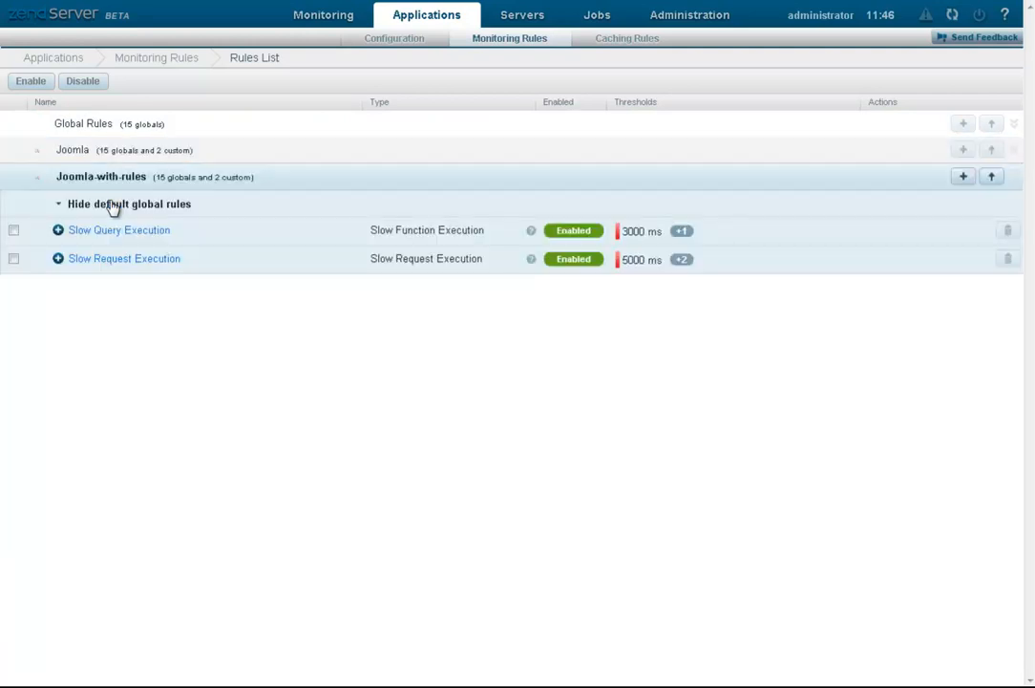
click(113, 207)
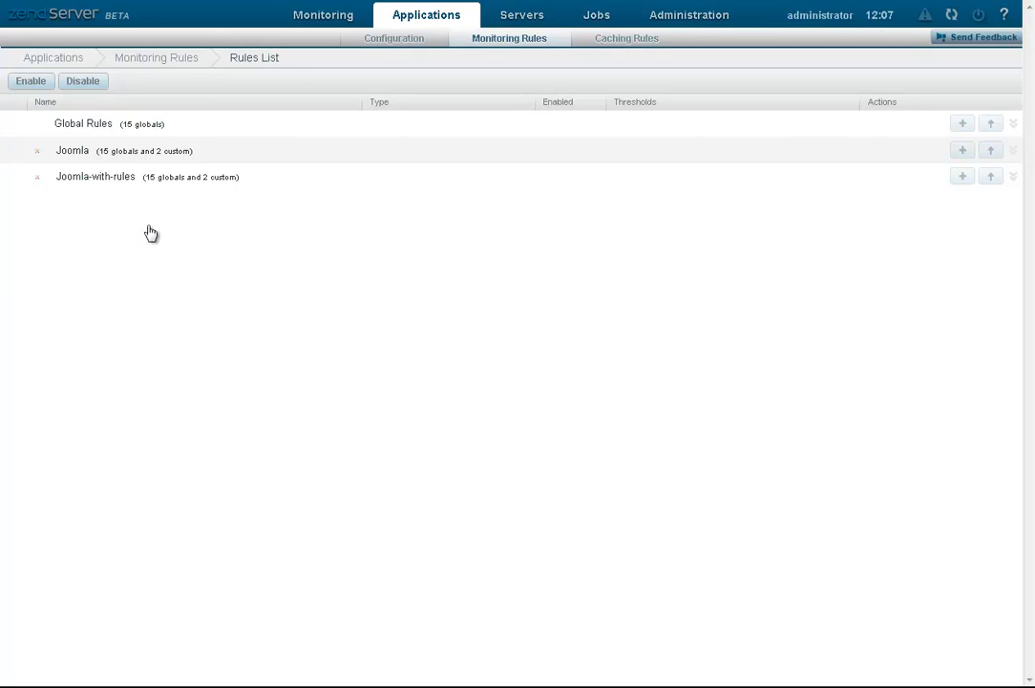
click(109, 134)
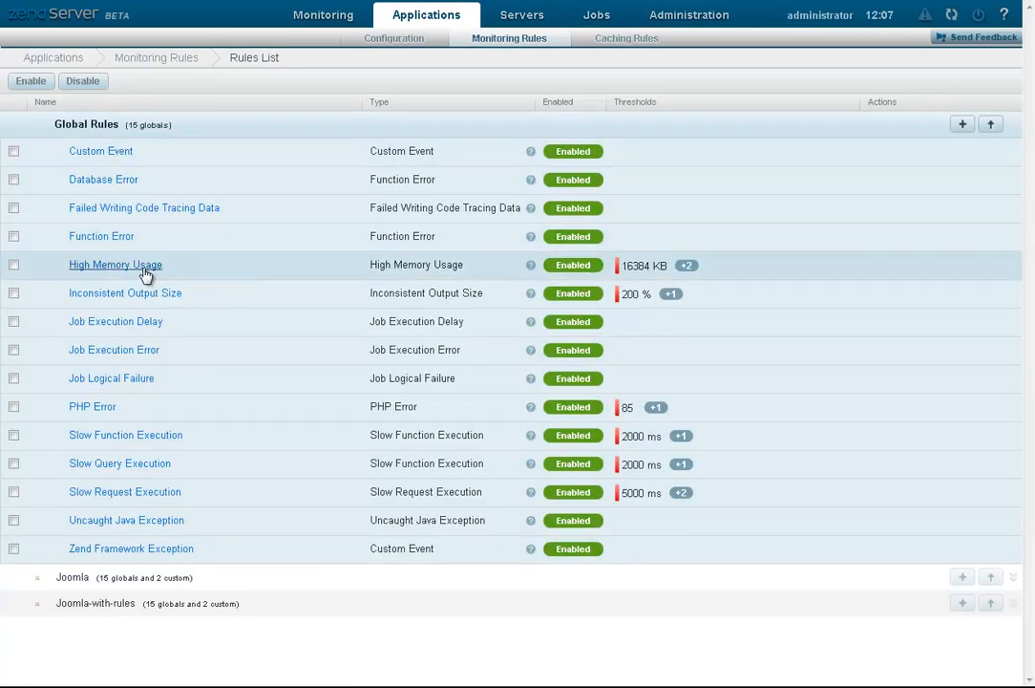
Step: In High Memory Usage, enter the alert e-mail, change Critical from 60% to 40%, and enable e-mail
click(144, 268)
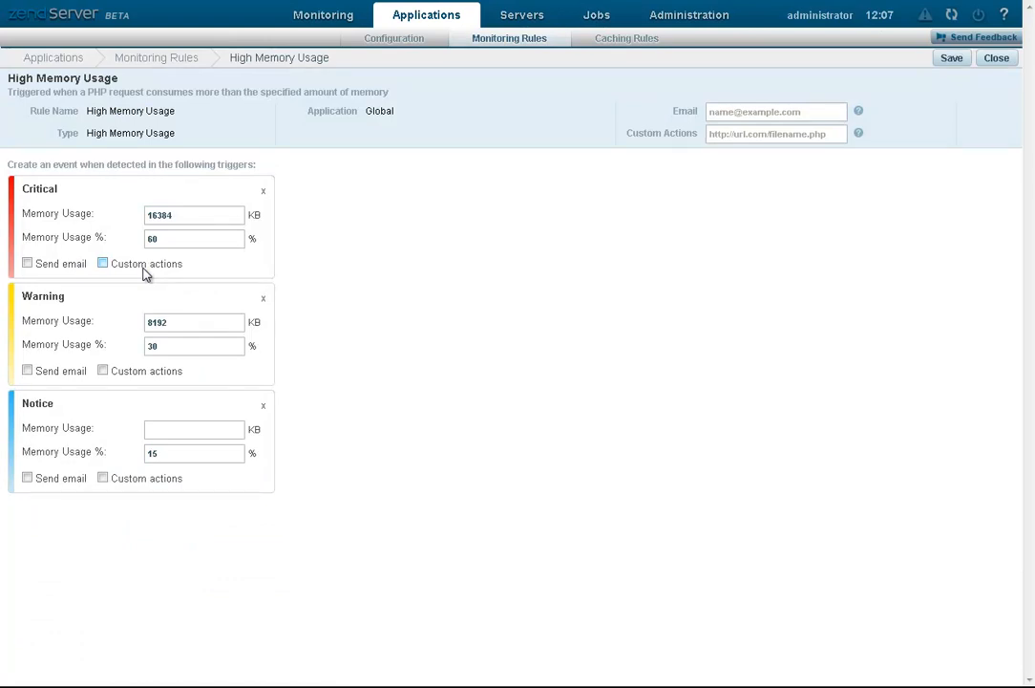
click(748, 113)
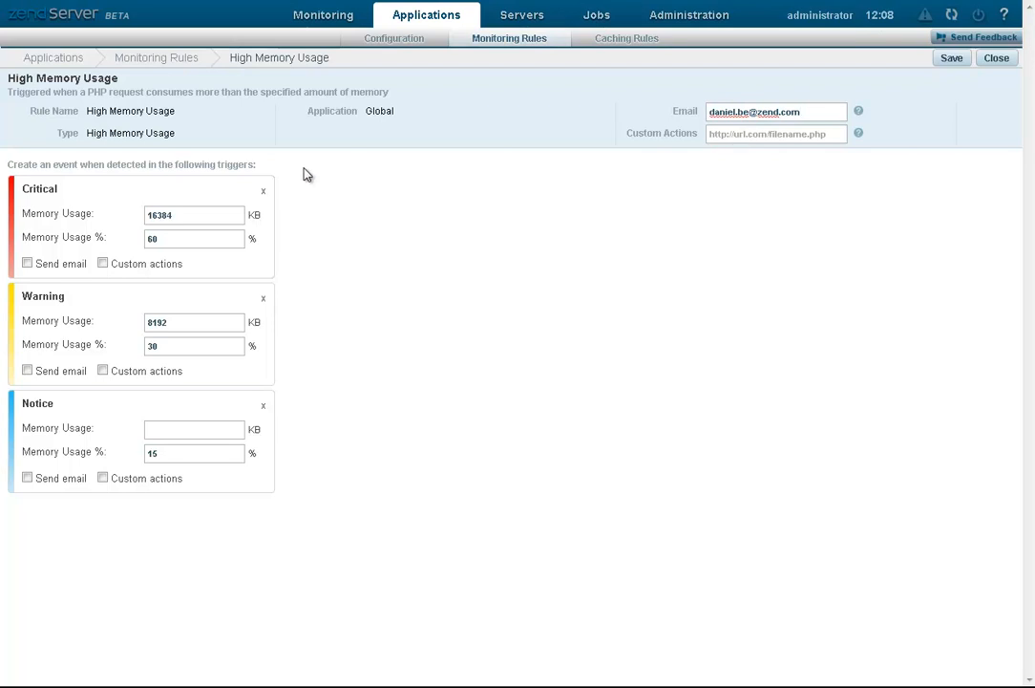
double_click(168, 242)
drag(168, 242, 127, 252)
click(26, 264)
Step: Save the High Memory Usage rule and restart Zend Server
click(954, 59)
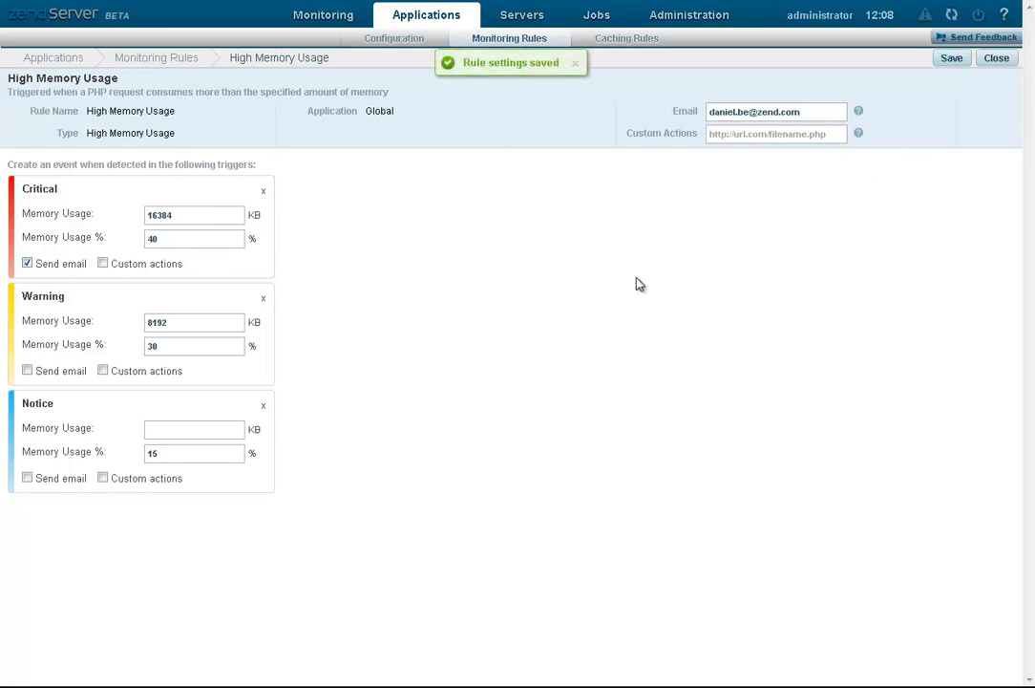
click(949, 16)
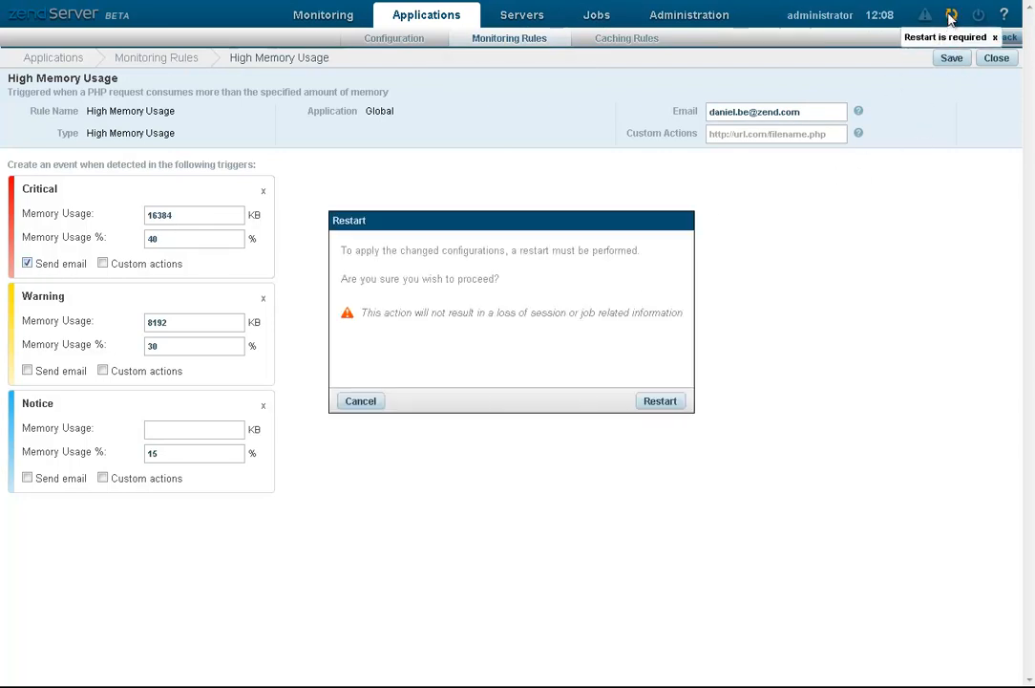
click(673, 406)
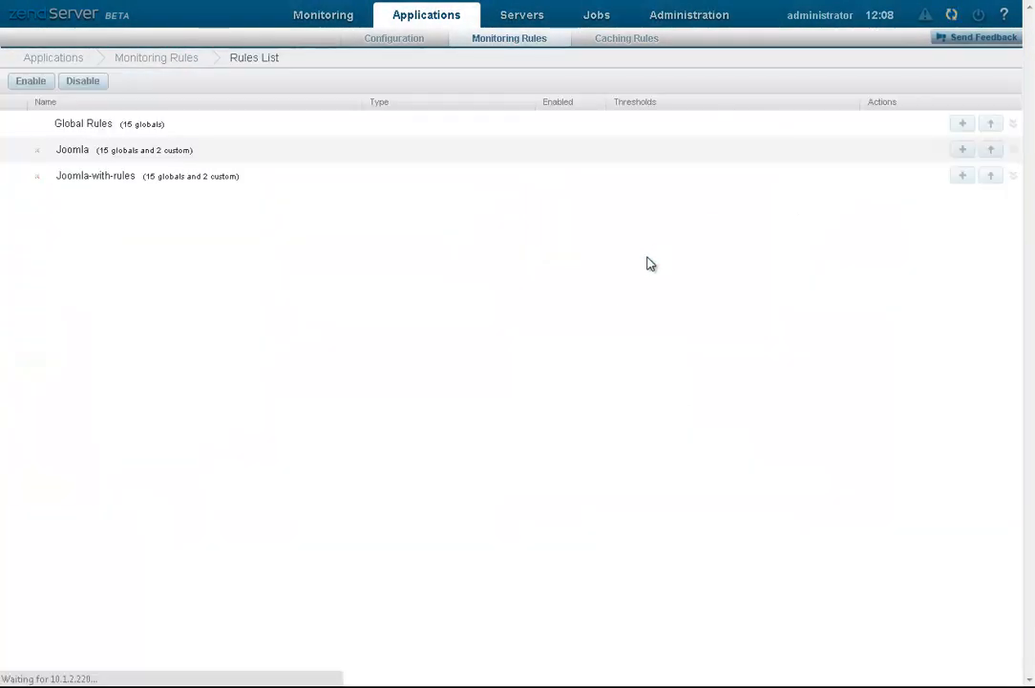
Step: Show Joomla's default global rules and open High Memory Usage to check the inherited 40% threshold
click(71, 151)
click(111, 179)
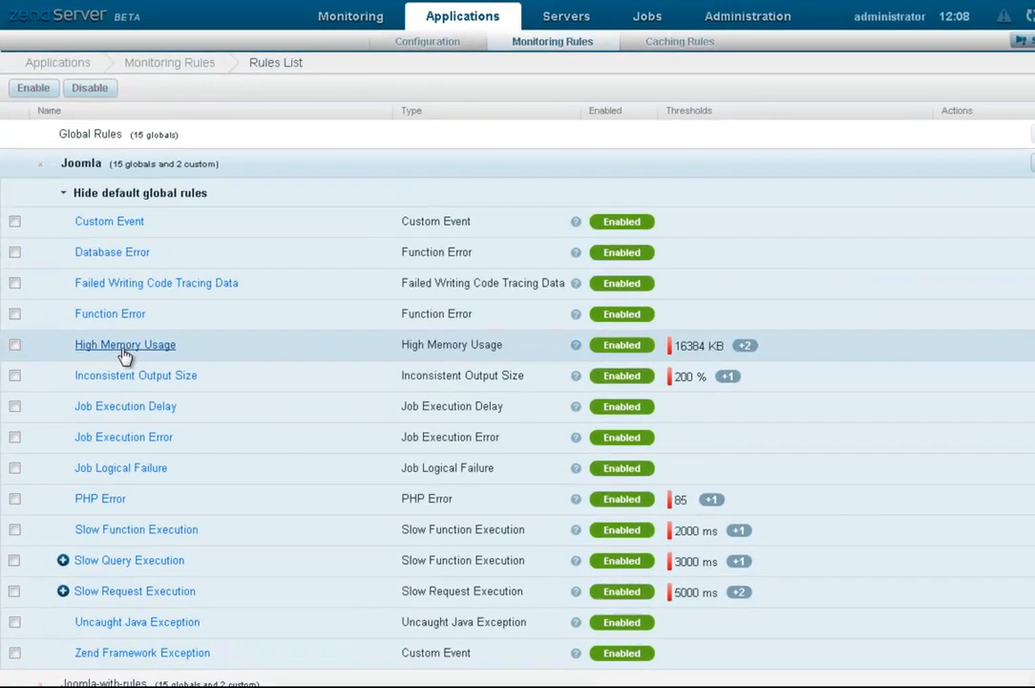
click(123, 350)
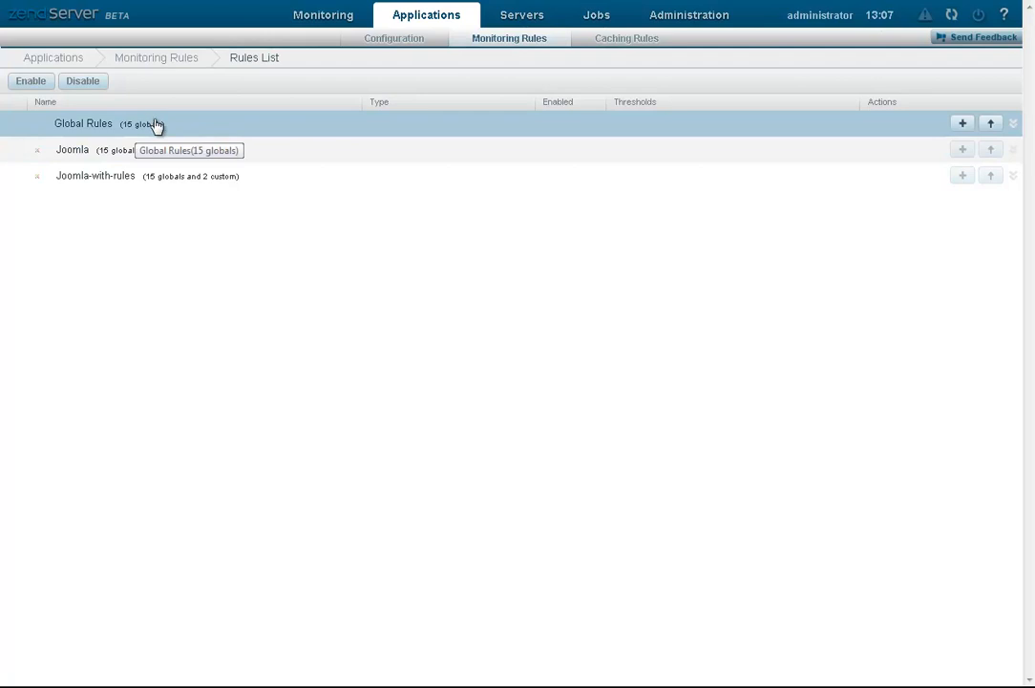
Step: Create a new global rule named myRule of type High Memory Usage with Critical enabled
click(961, 125)
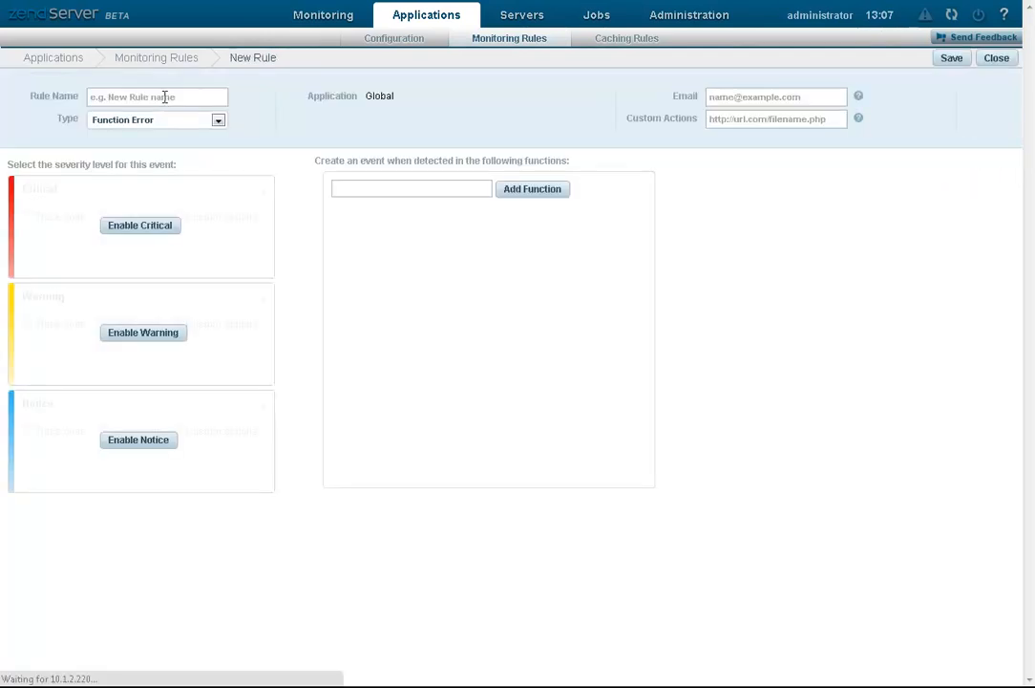
click(177, 99)
text(myRule)
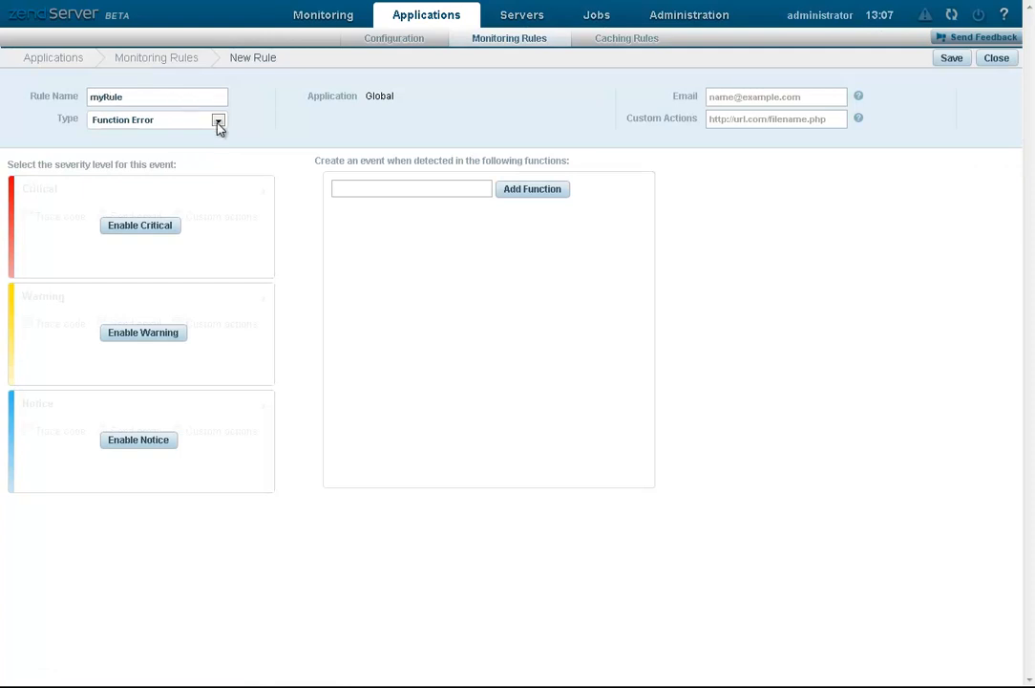
click(218, 122)
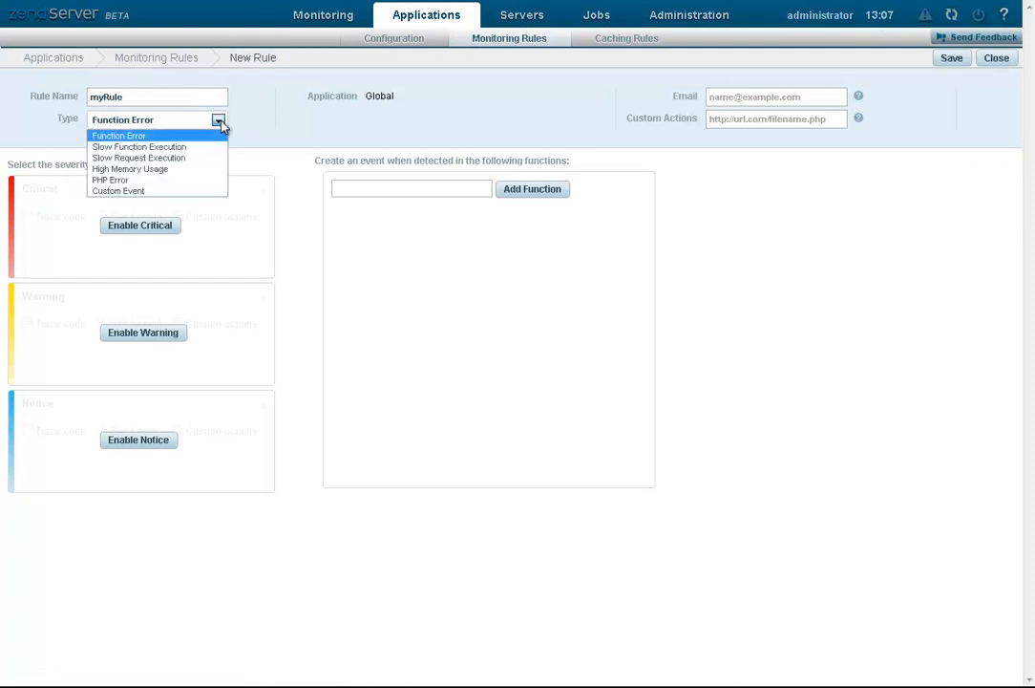
click(144, 170)
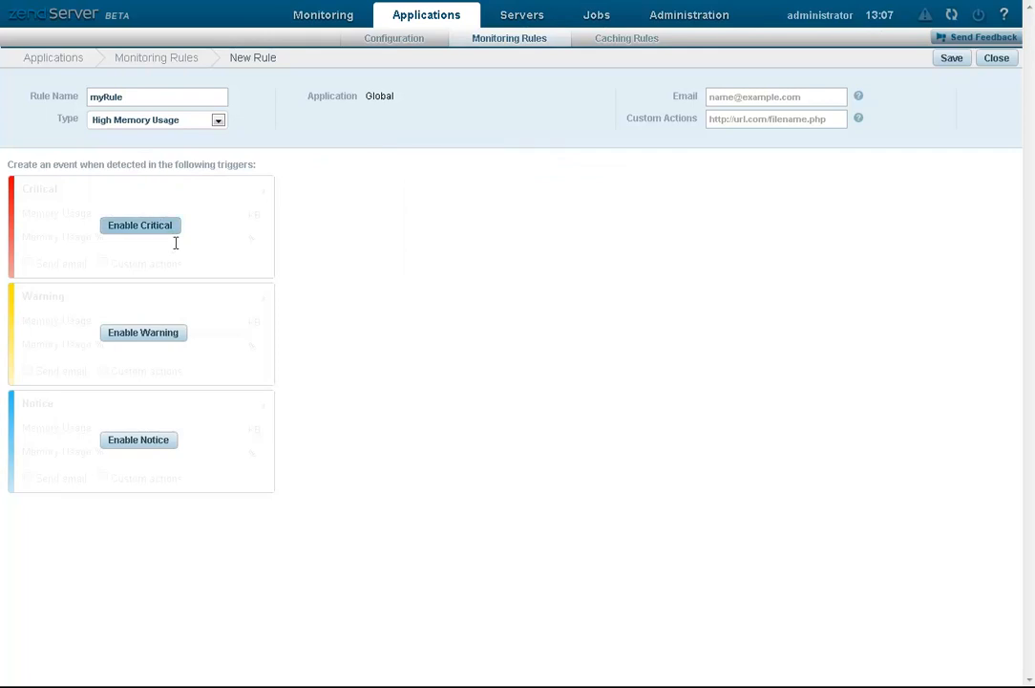
click(171, 229)
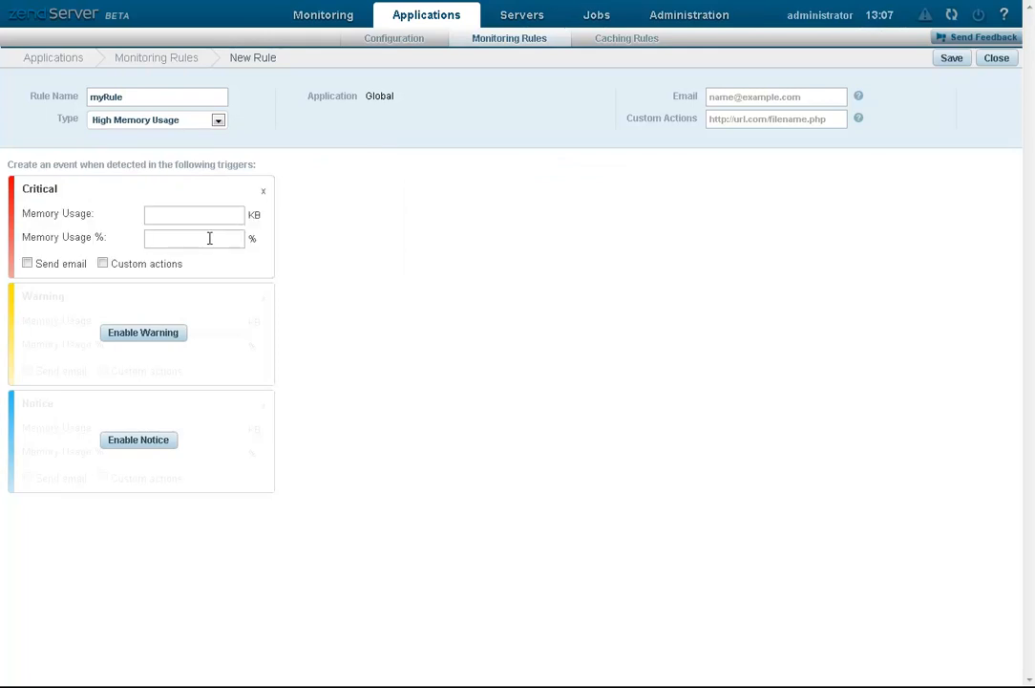
Step: Enter the alert e-mail for the 46% critical alert, save myRule, and restart the server
click(954, 59)
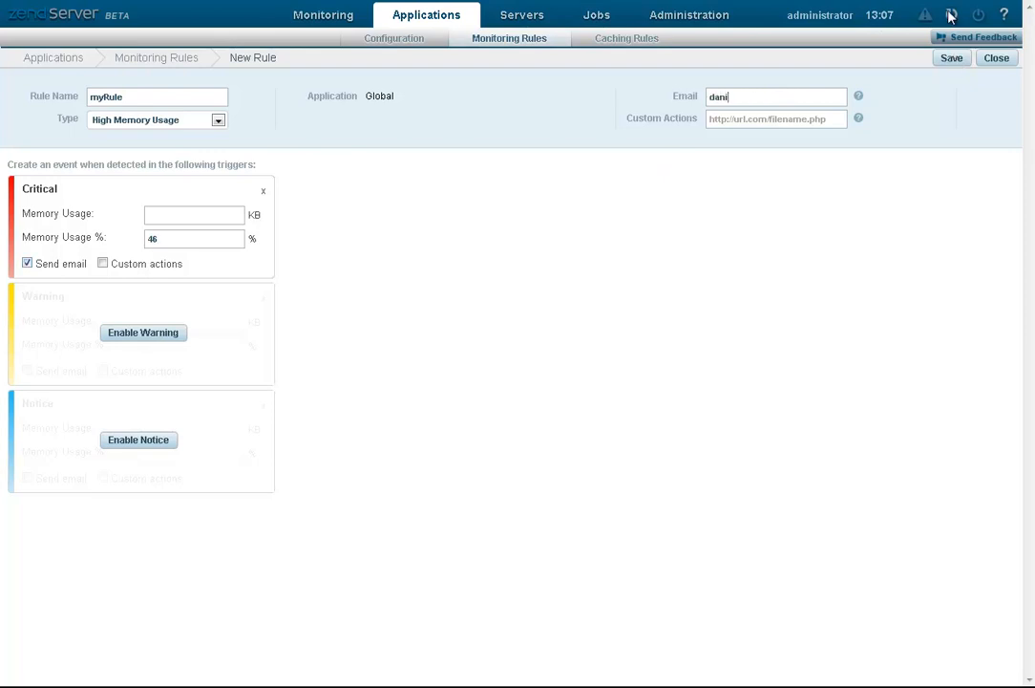
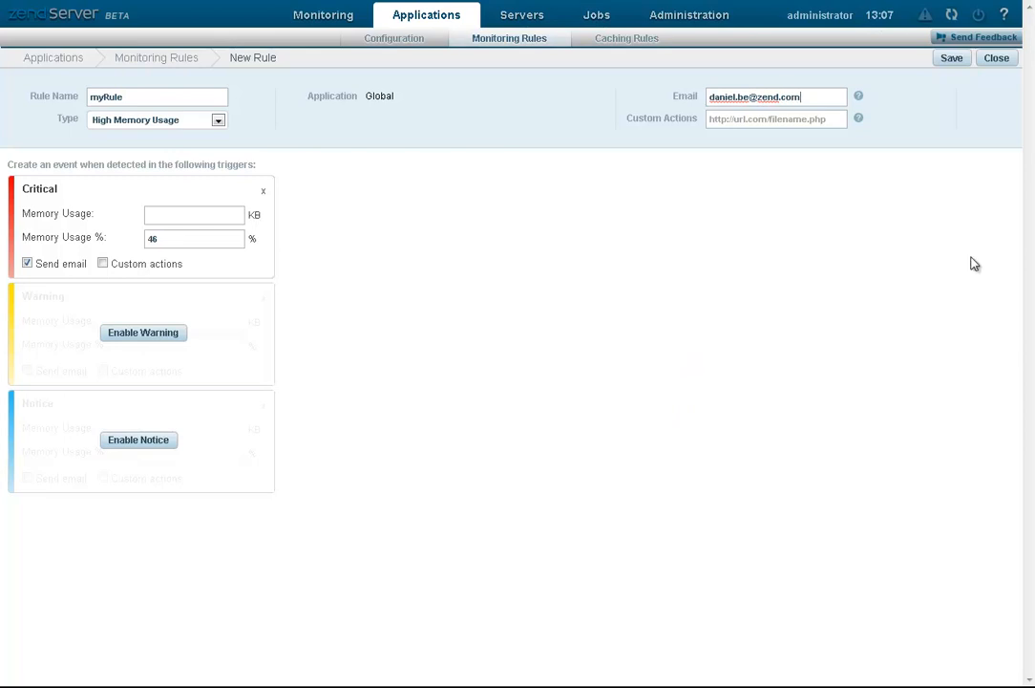
click(952, 59)
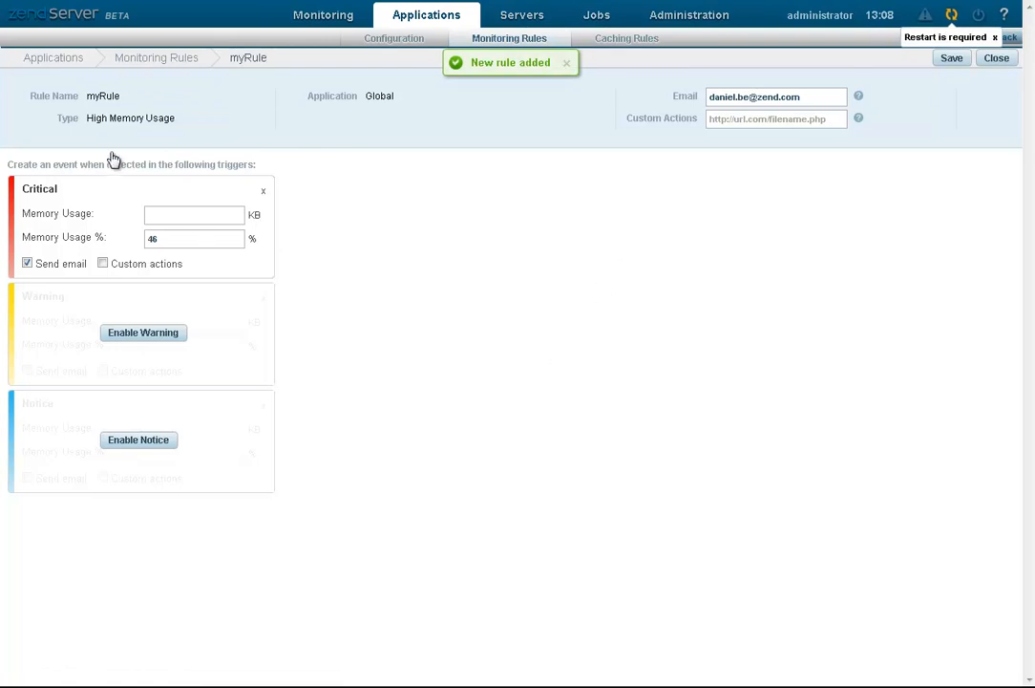
click(951, 14)
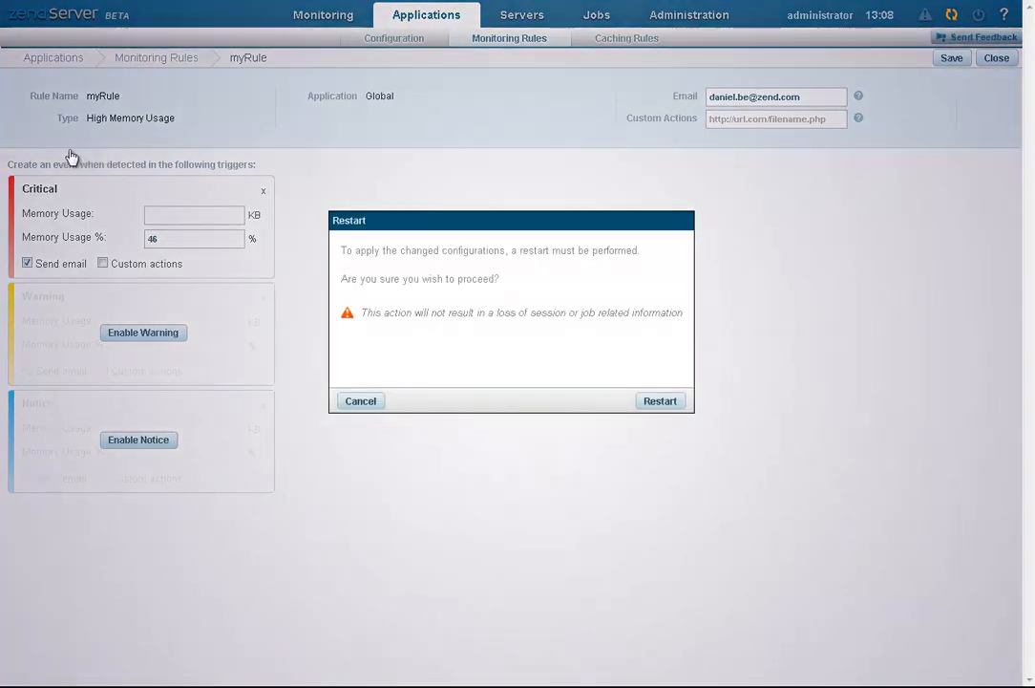
click(660, 401)
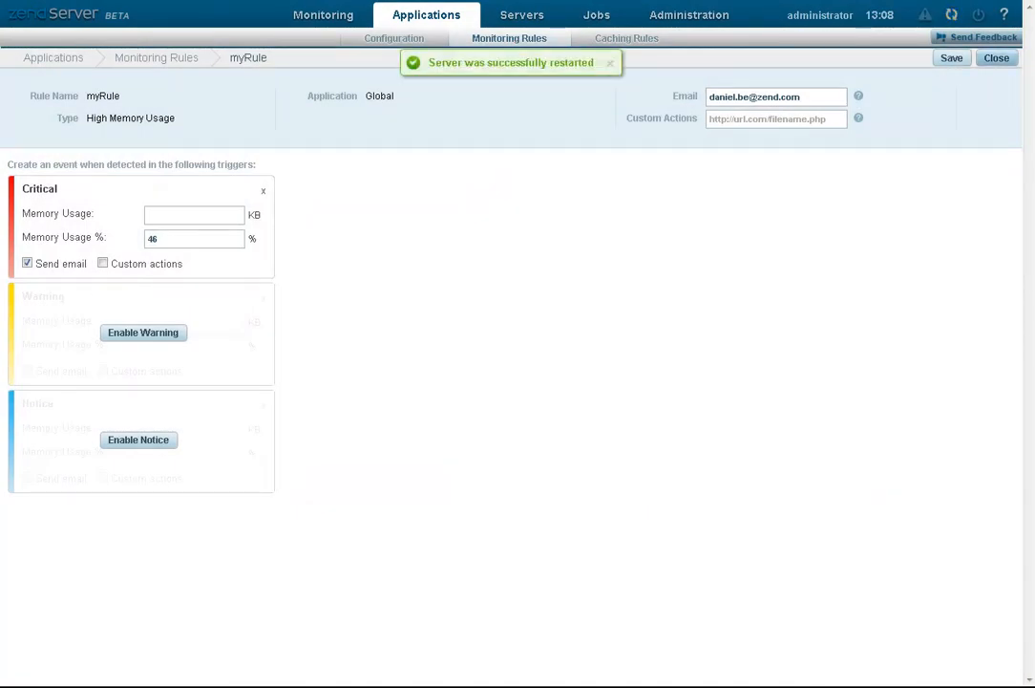
click(996, 57)
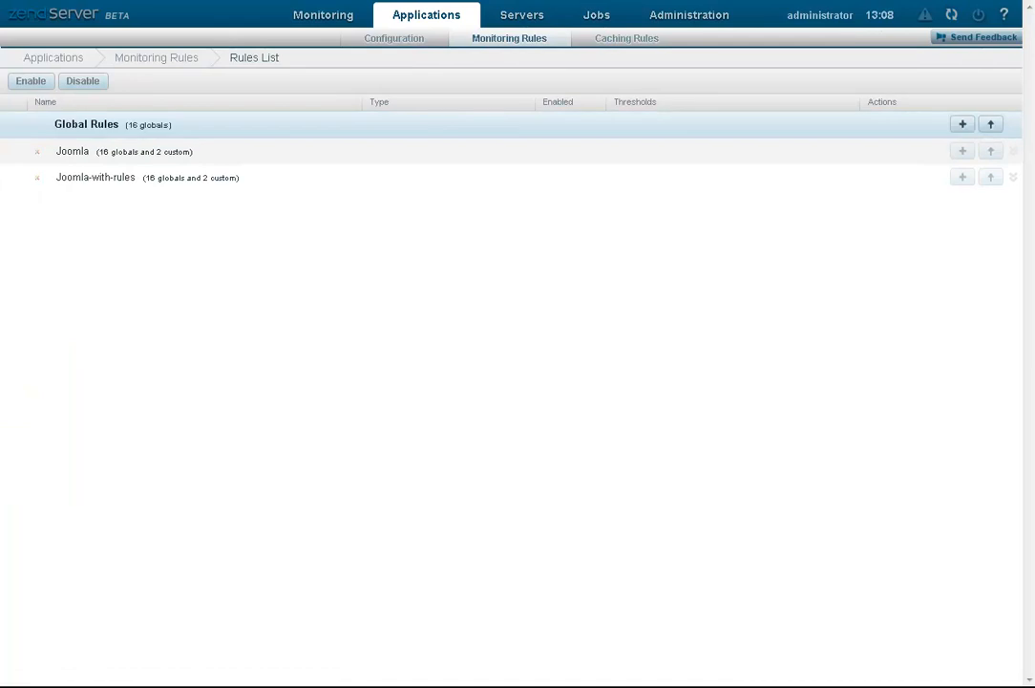
Step: Expand Global Rules and Joomla's default global rules to find the 46% myRule among 16 globals
click(217, 125)
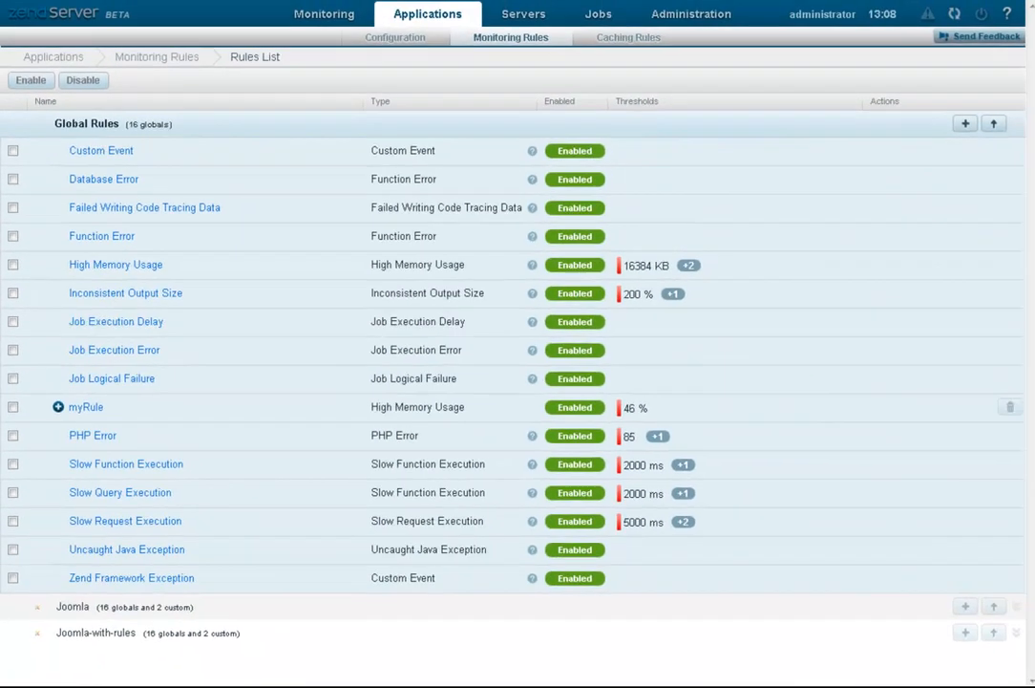
click(76, 606)
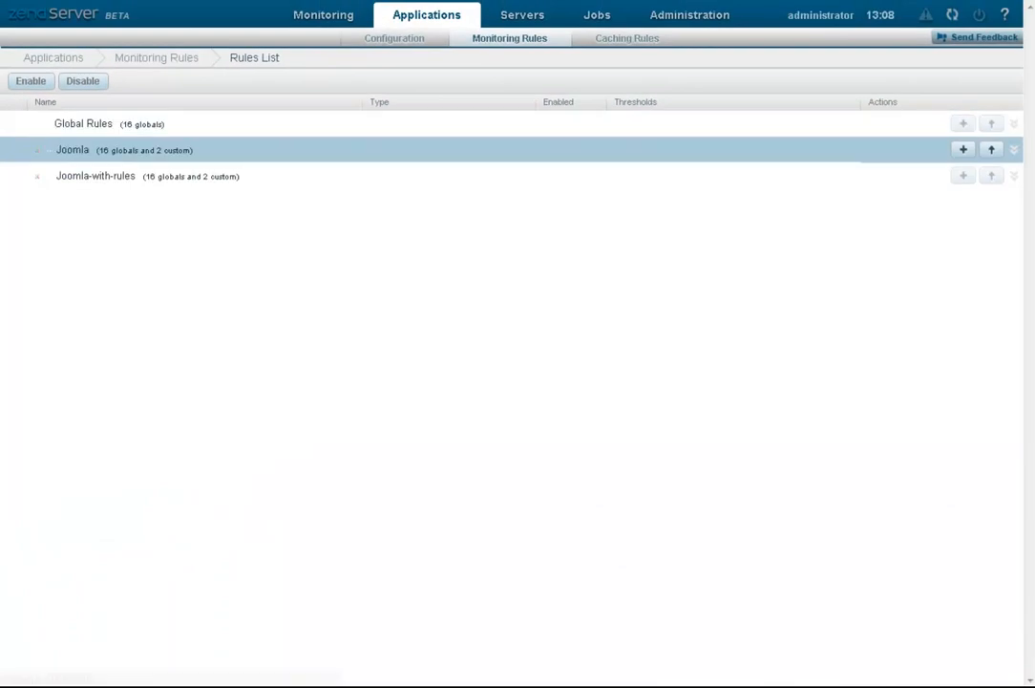
click(122, 177)
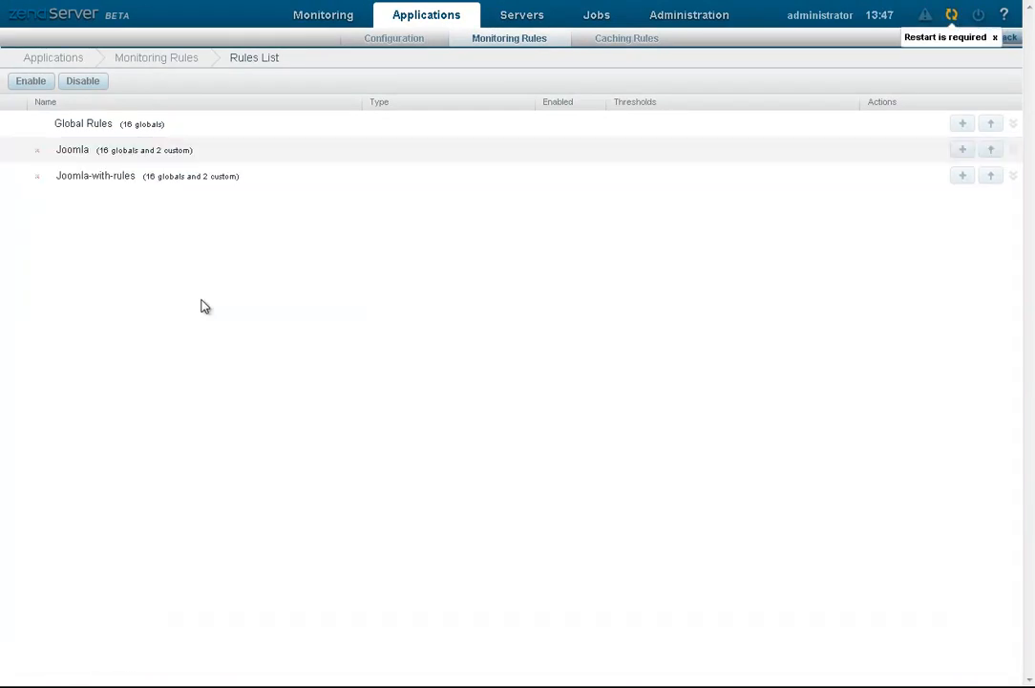
click(81, 152)
click(104, 181)
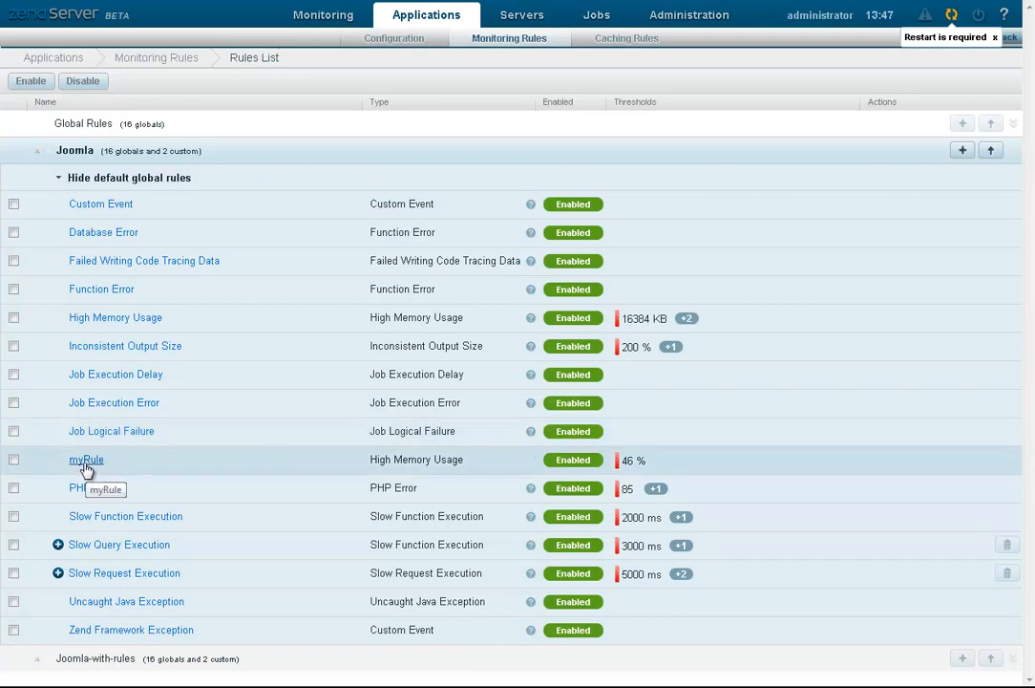
Step: Override myRule for Joomla with a 50% Notice memory threshold that sends email, and save
click(85, 461)
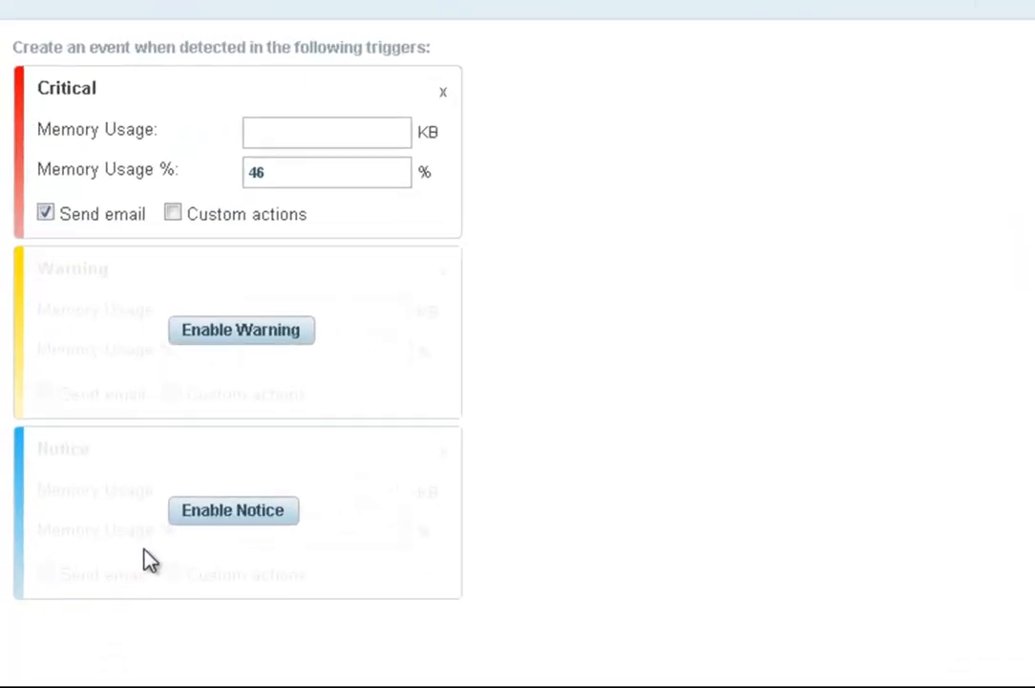
click(203, 515)
click(261, 534)
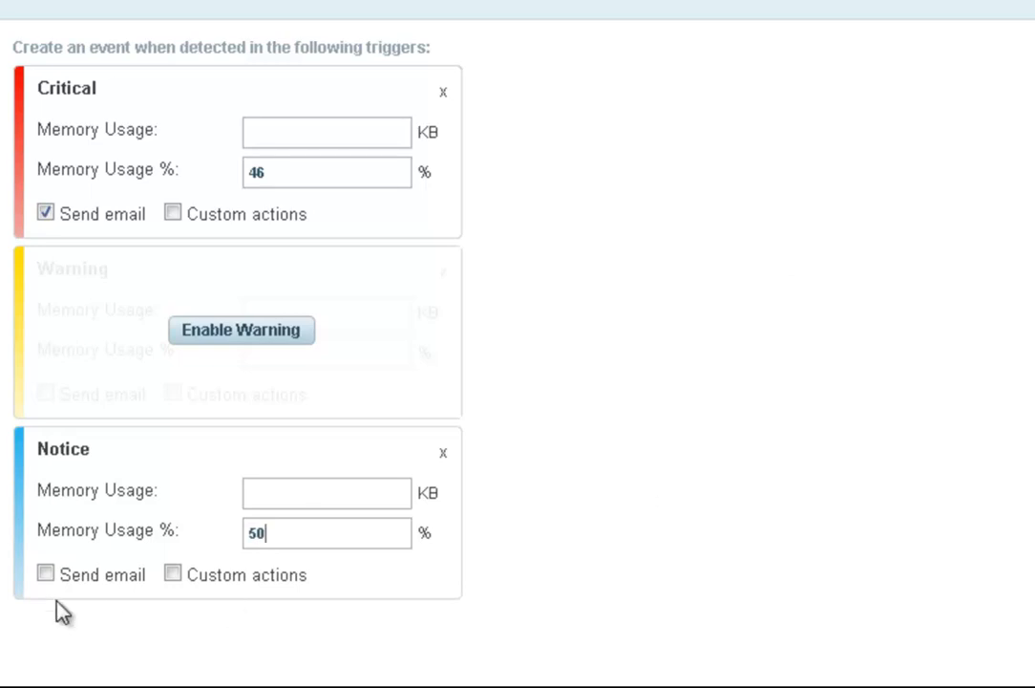
click(45, 574)
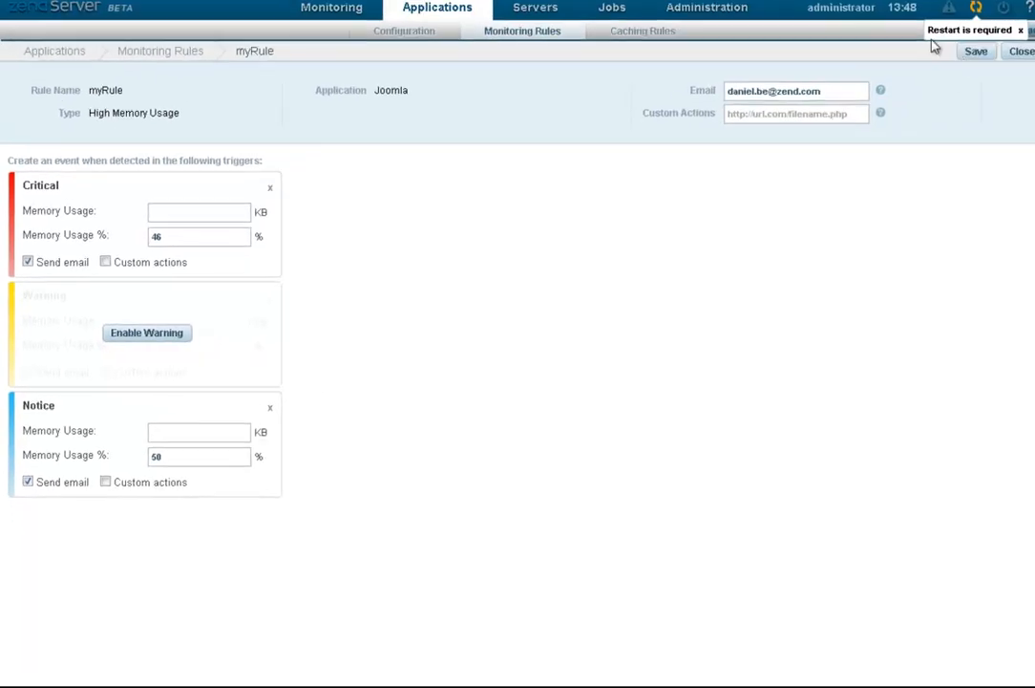
click(955, 59)
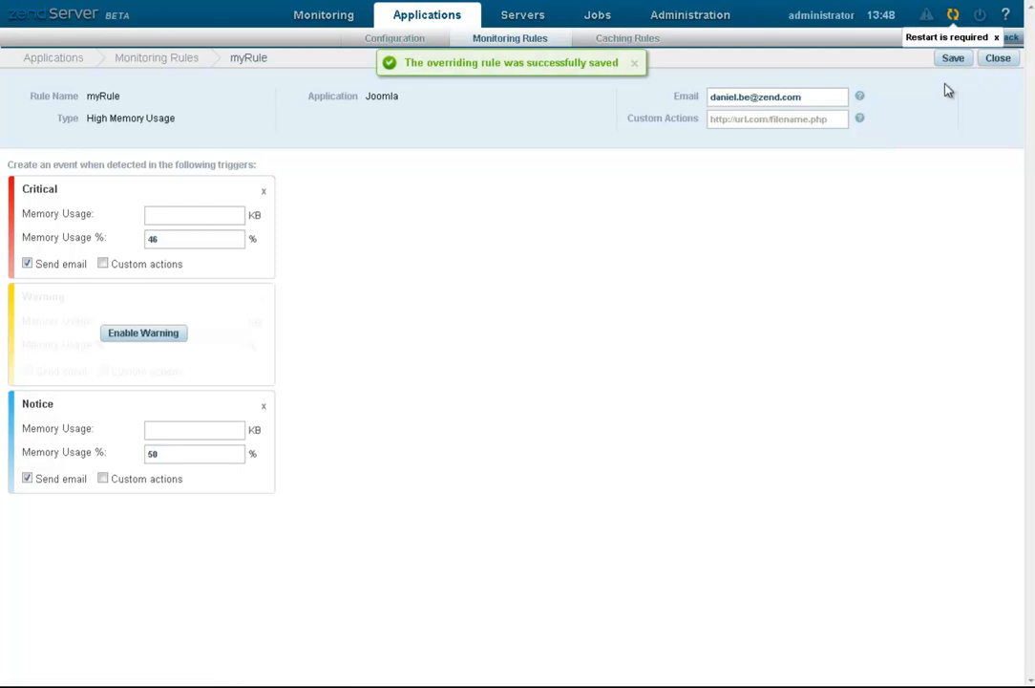
click(1003, 65)
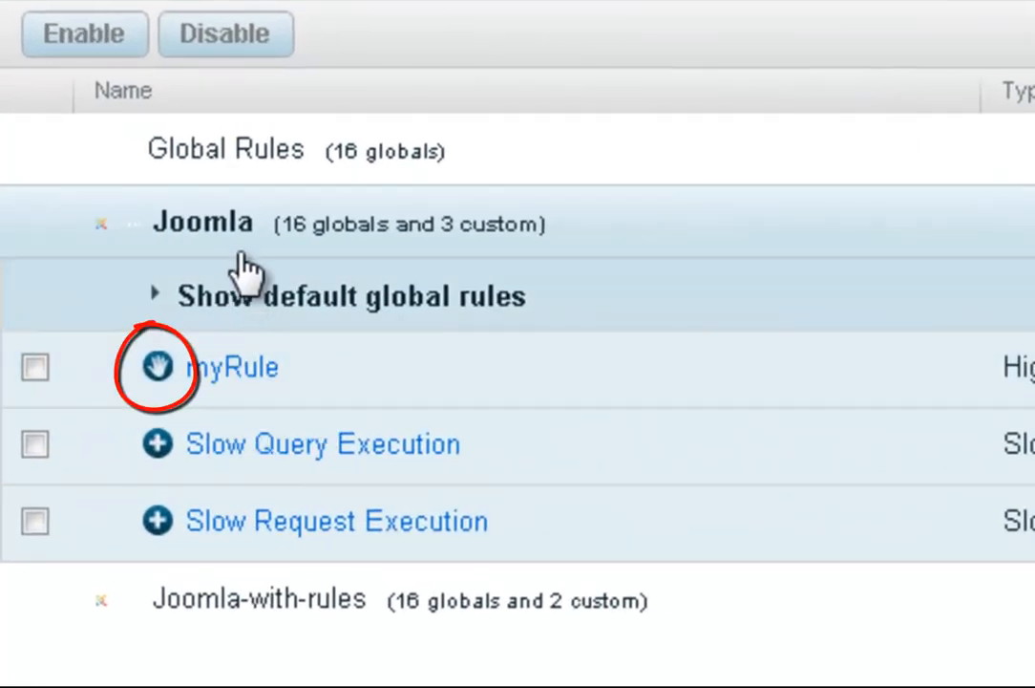
Step: Inspect myRule under Joomla-with-rules' default global rules for comparison
click(92, 154)
click(234, 291)
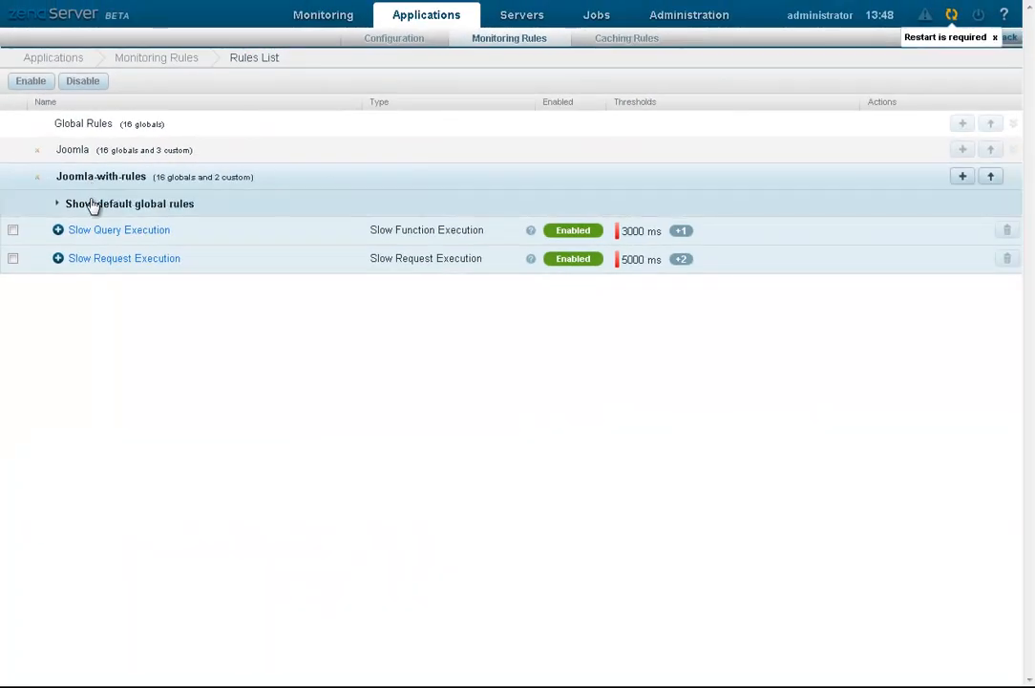
click(92, 203)
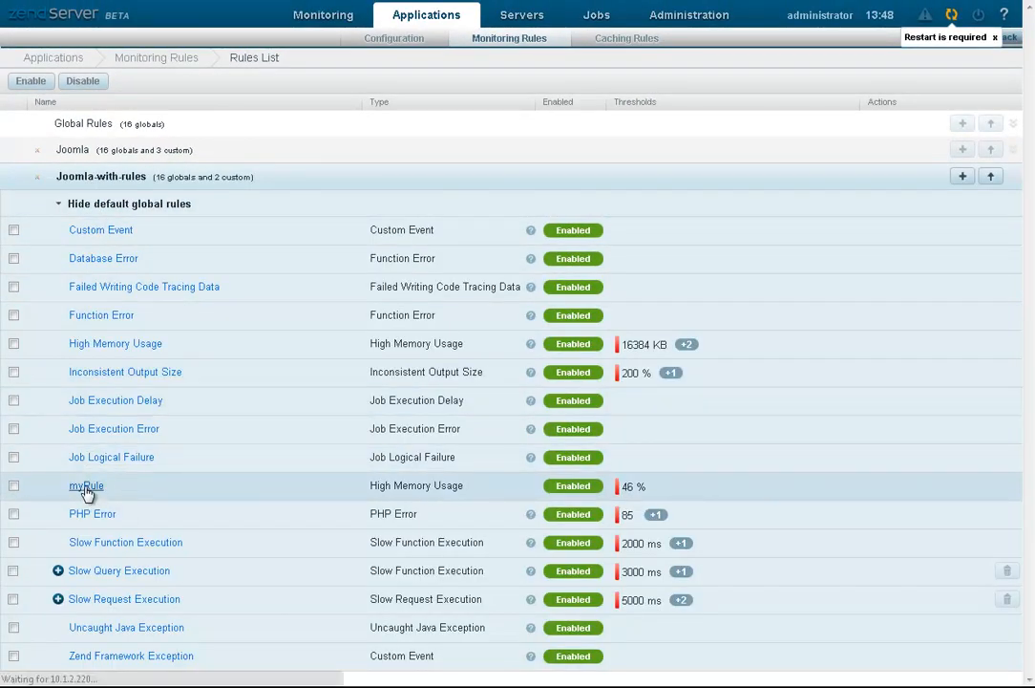
click(86, 487)
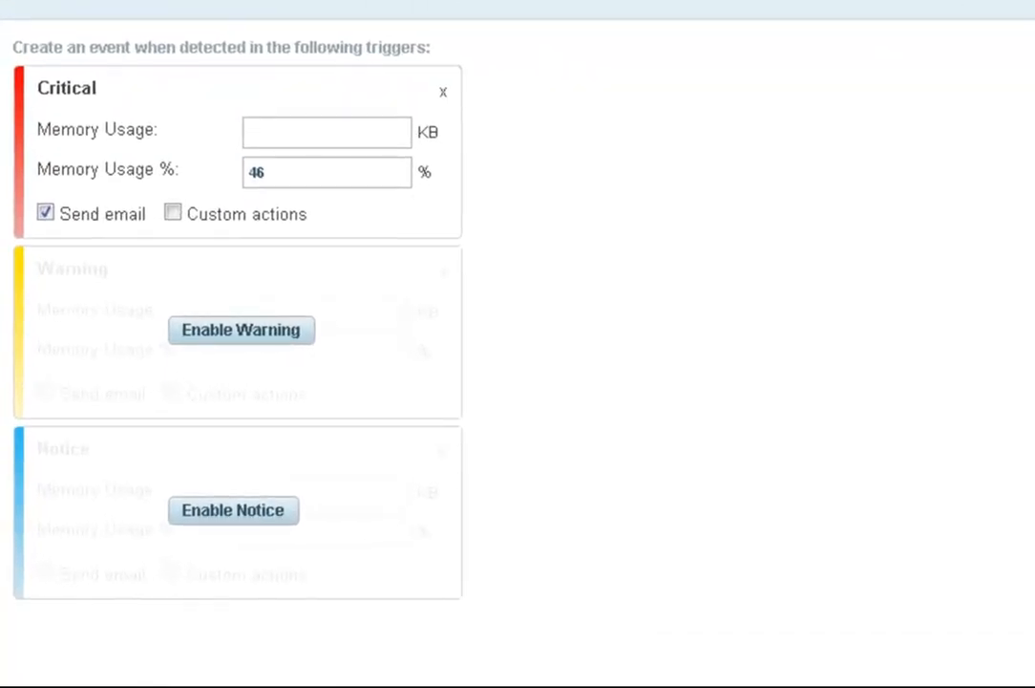
click(996, 59)
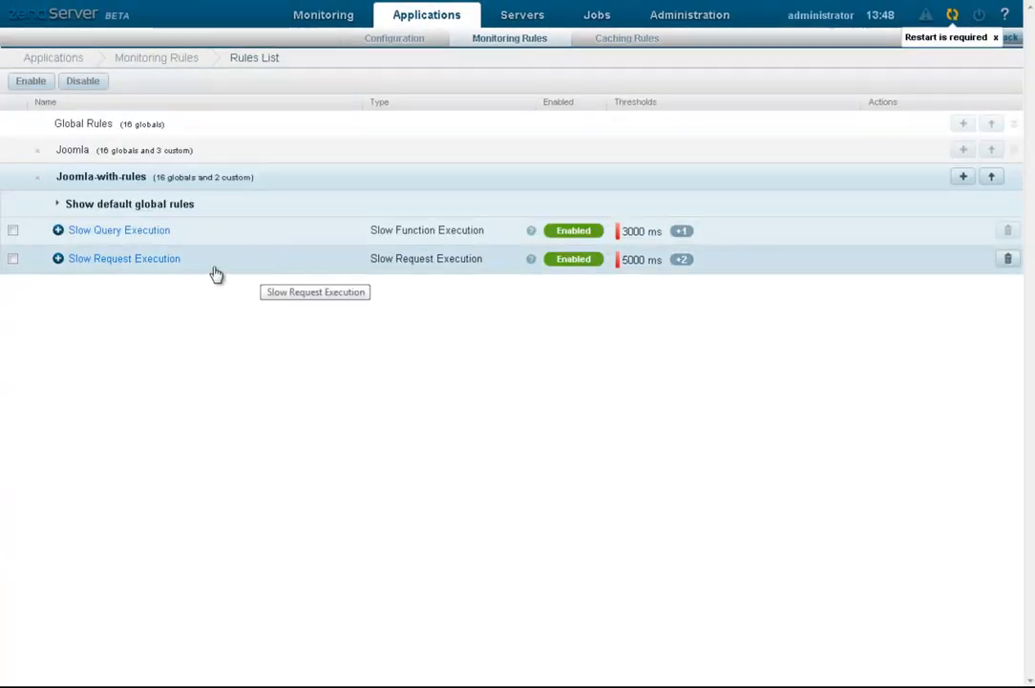
click(102, 175)
Step: Revert Joomla's myRule to global settings and reopen it, showing only the 46% Critical alert
click(100, 160)
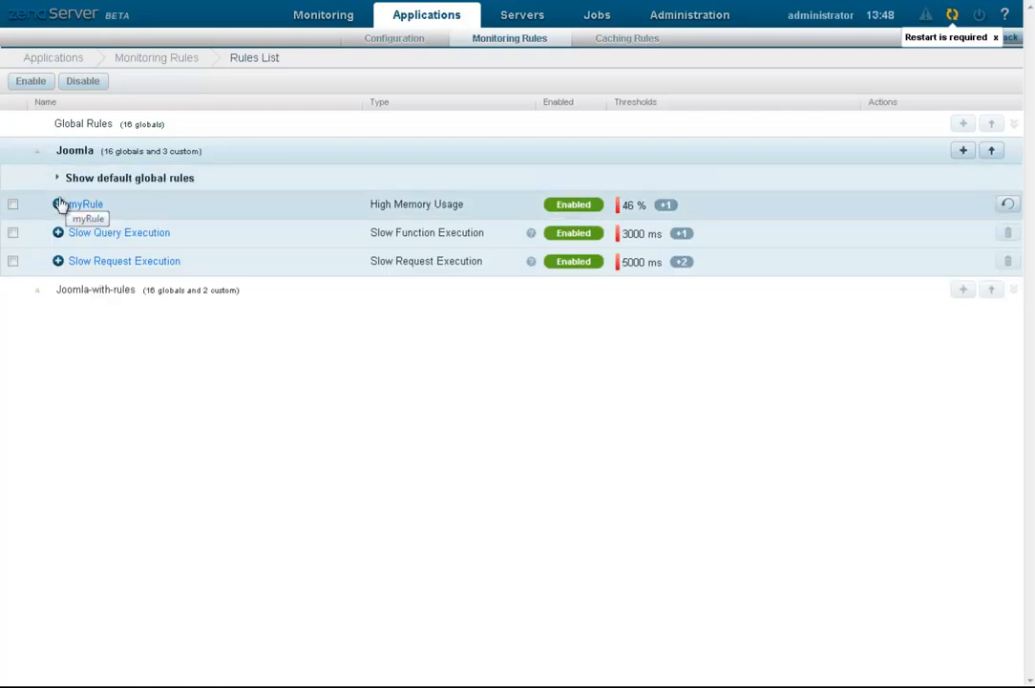
click(13, 206)
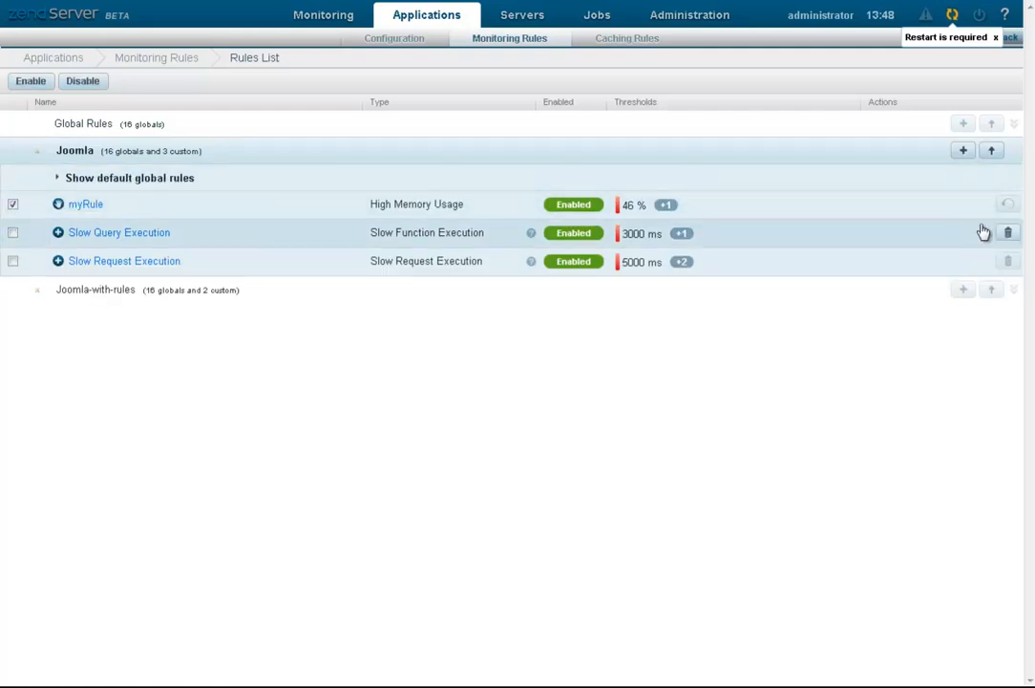
click(1008, 205)
click(536, 331)
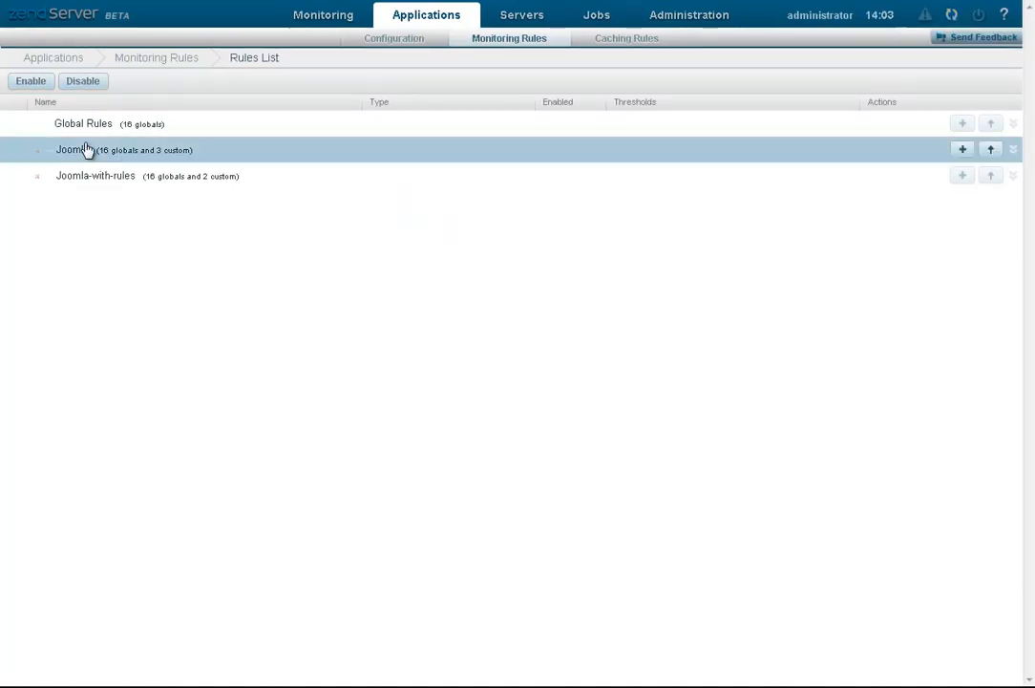
click(91, 160)
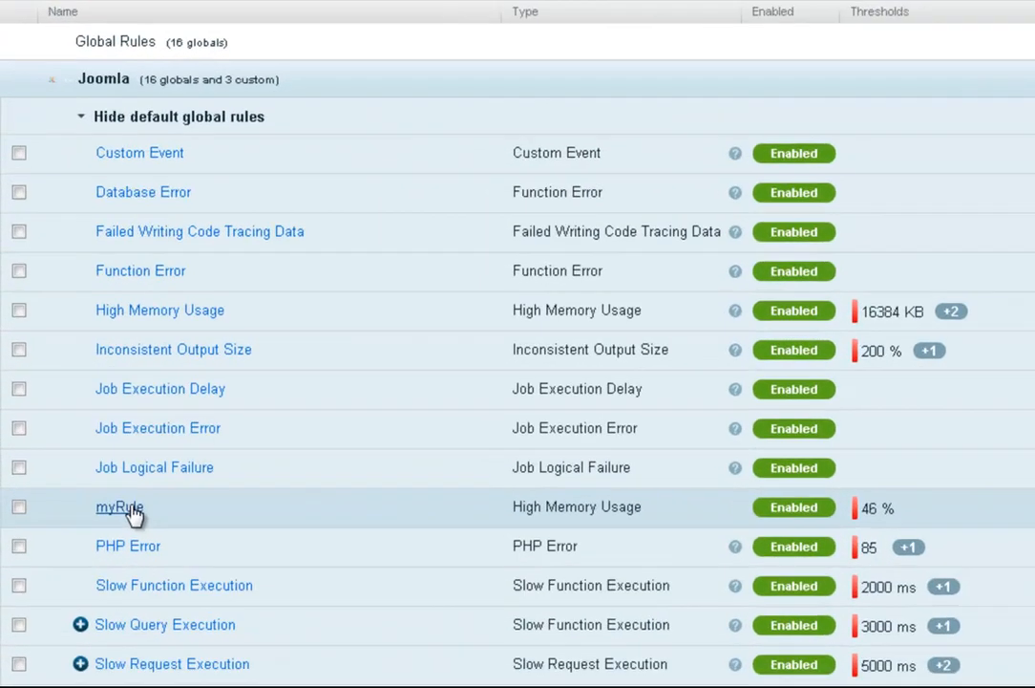
click(85, 459)
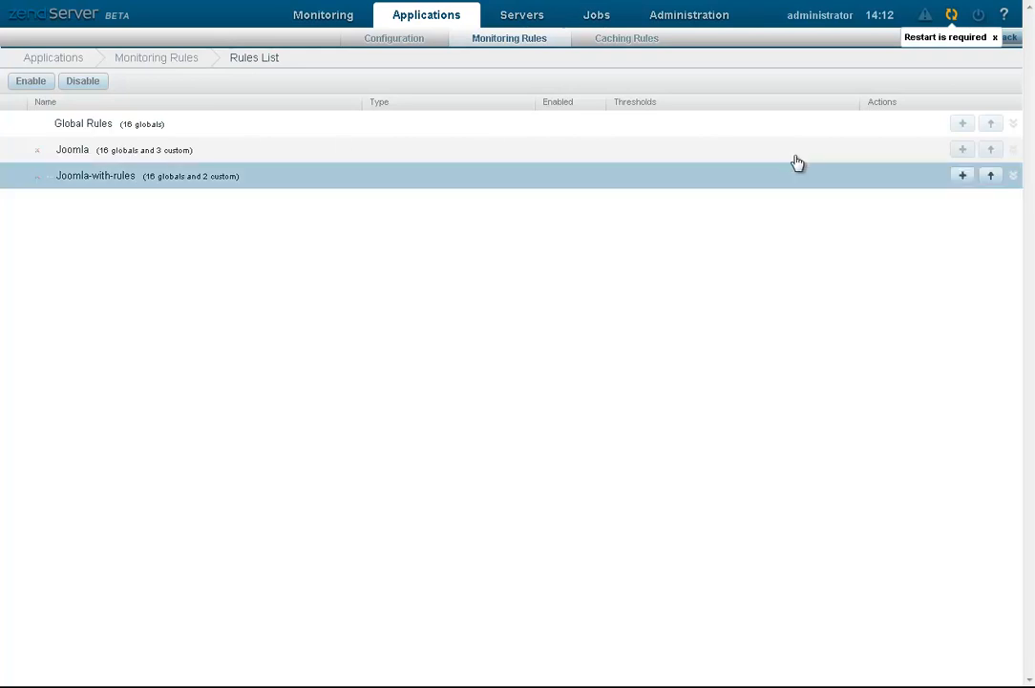
Step: Start a new Joomla rule named mynewrule of type Slow Request Execution
click(965, 151)
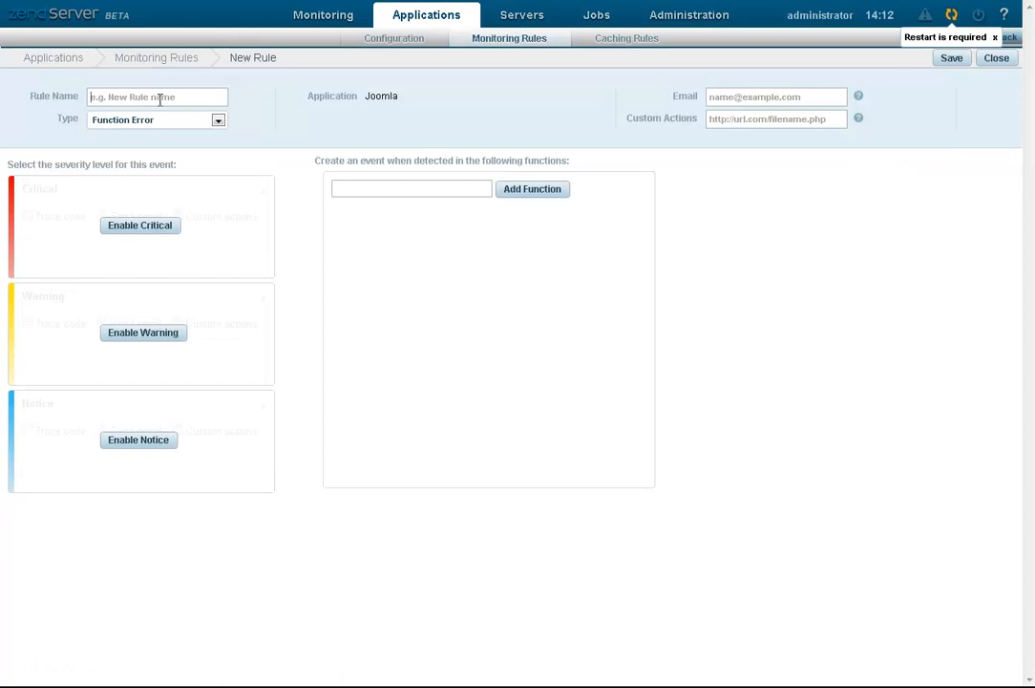
text(mynewrule)
click(218, 119)
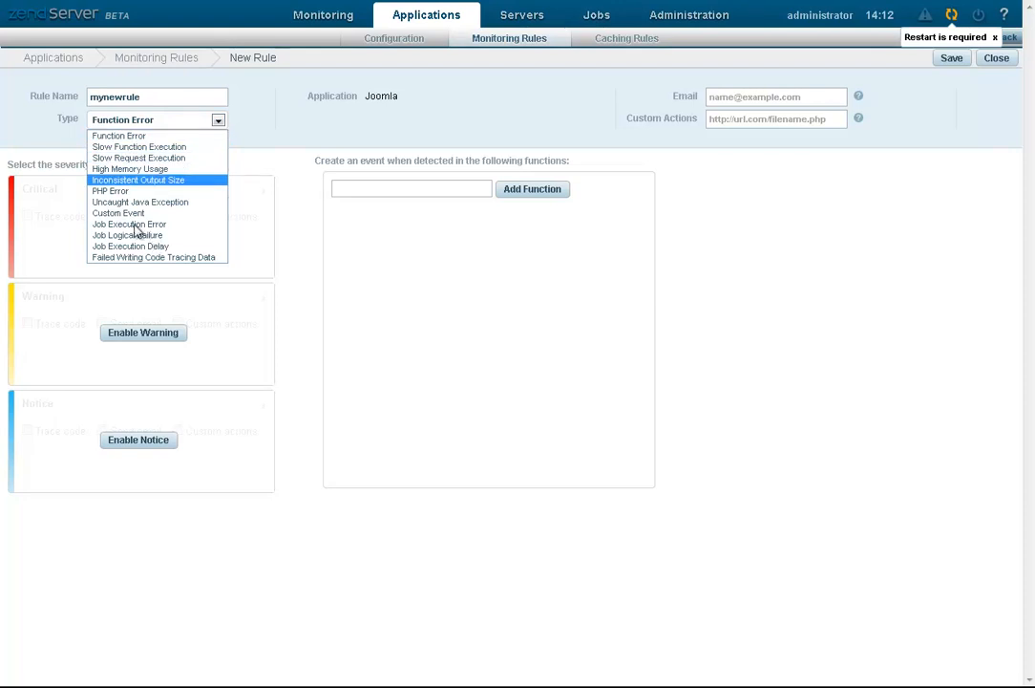
click(138, 157)
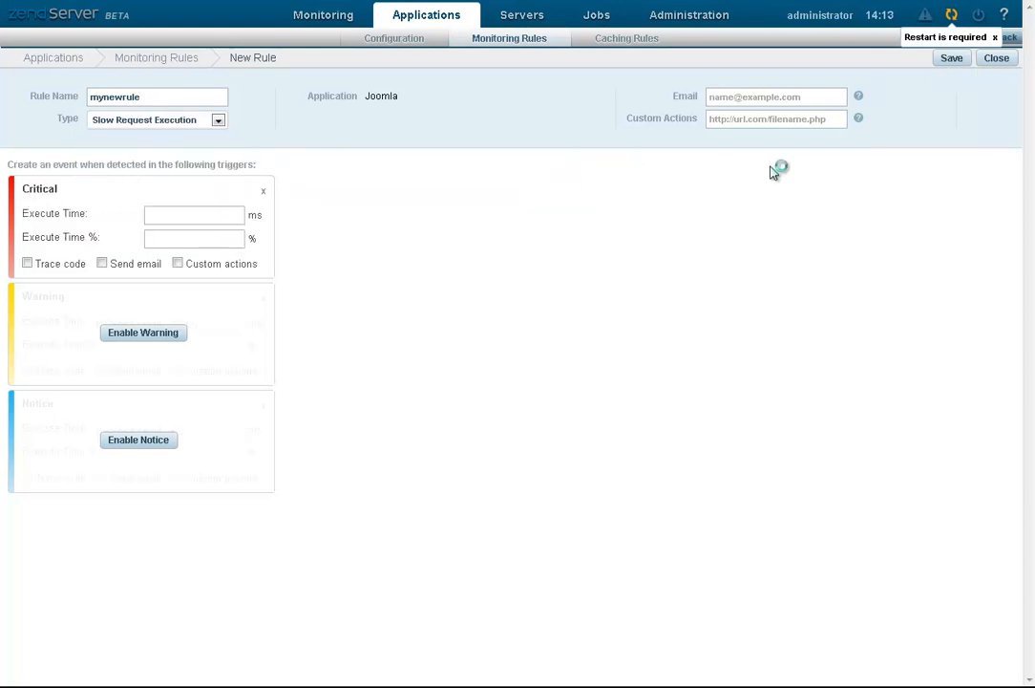
Step: Set critical Execute Time to 60% with e-mail alerts to the alert address, and save mynewrule
text(60)
click(102, 263)
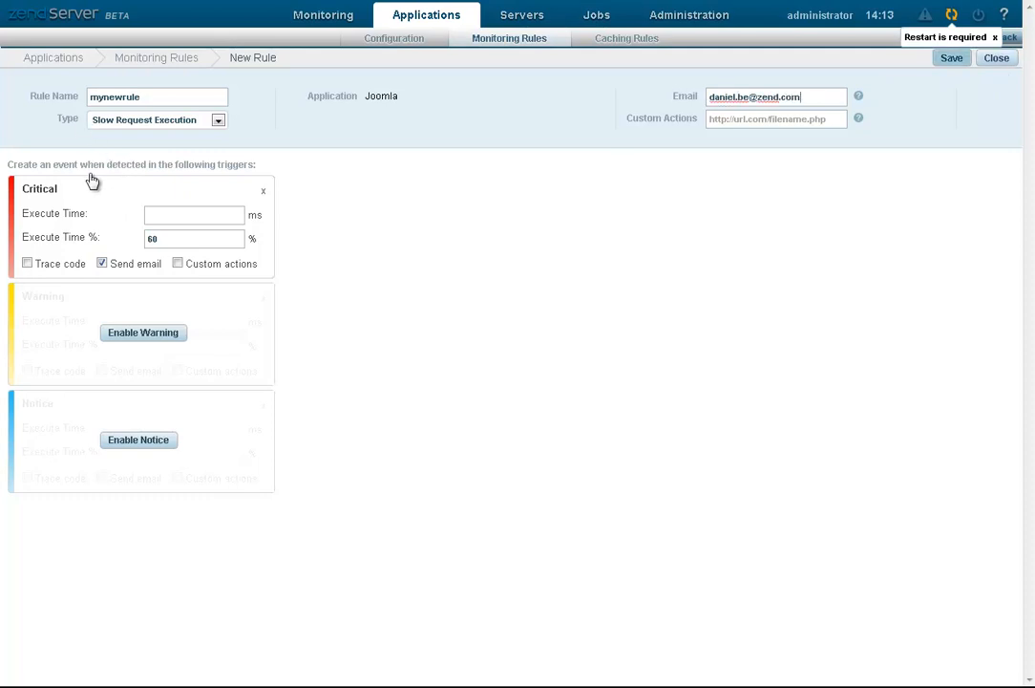
key(Return)
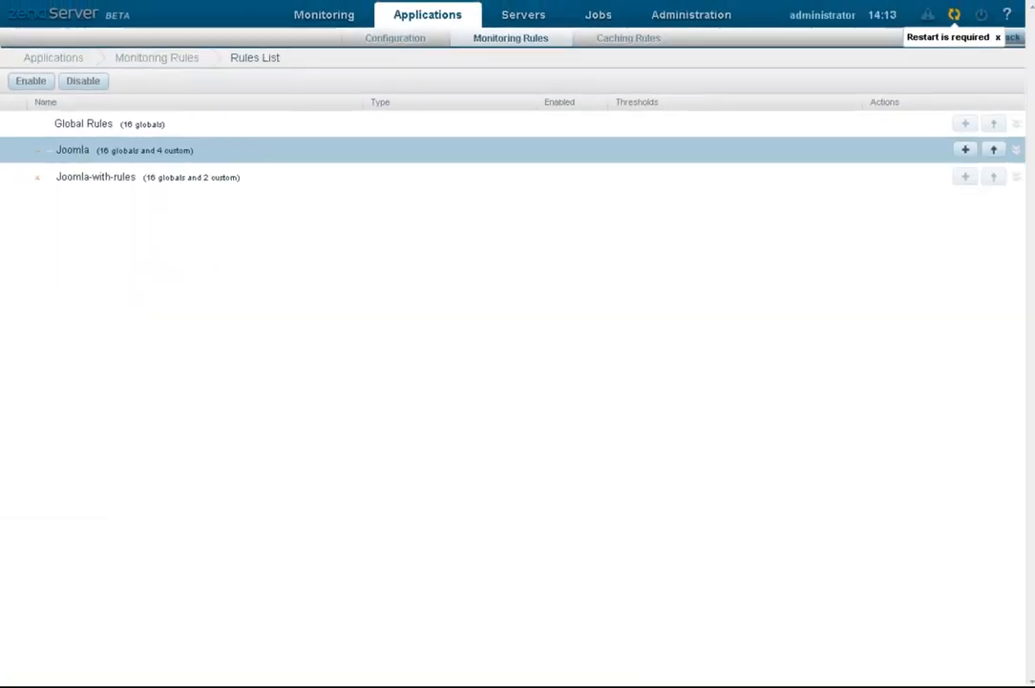
click(82, 125)
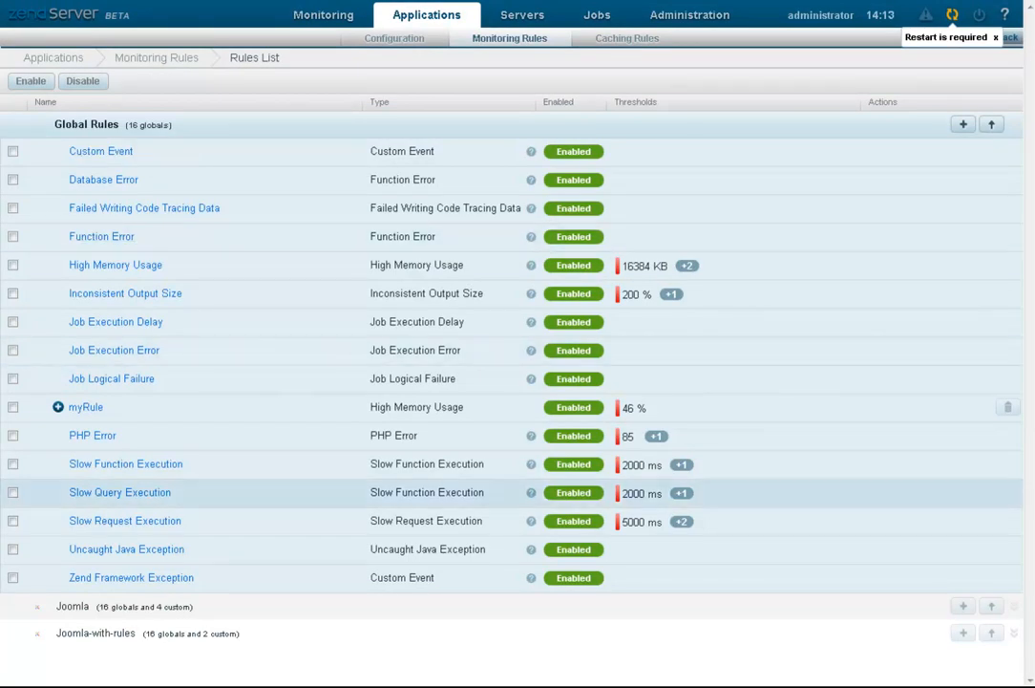
click(84, 124)
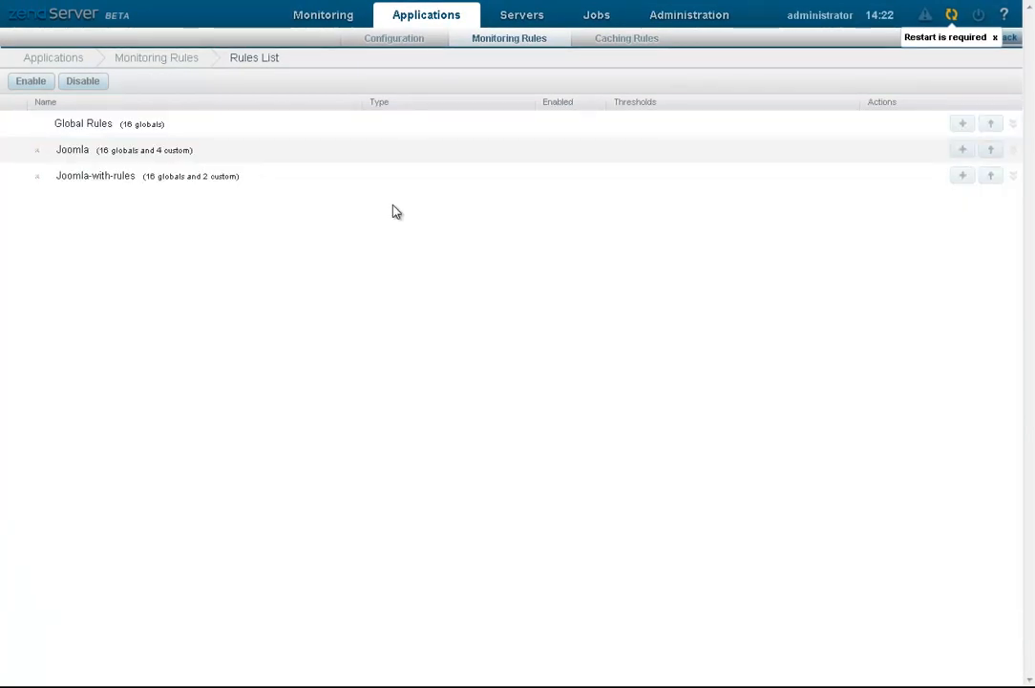
Step: Open event #6, Slow Request Execution, from Monitoring > Events and view its latest occurrence
click(328, 13)
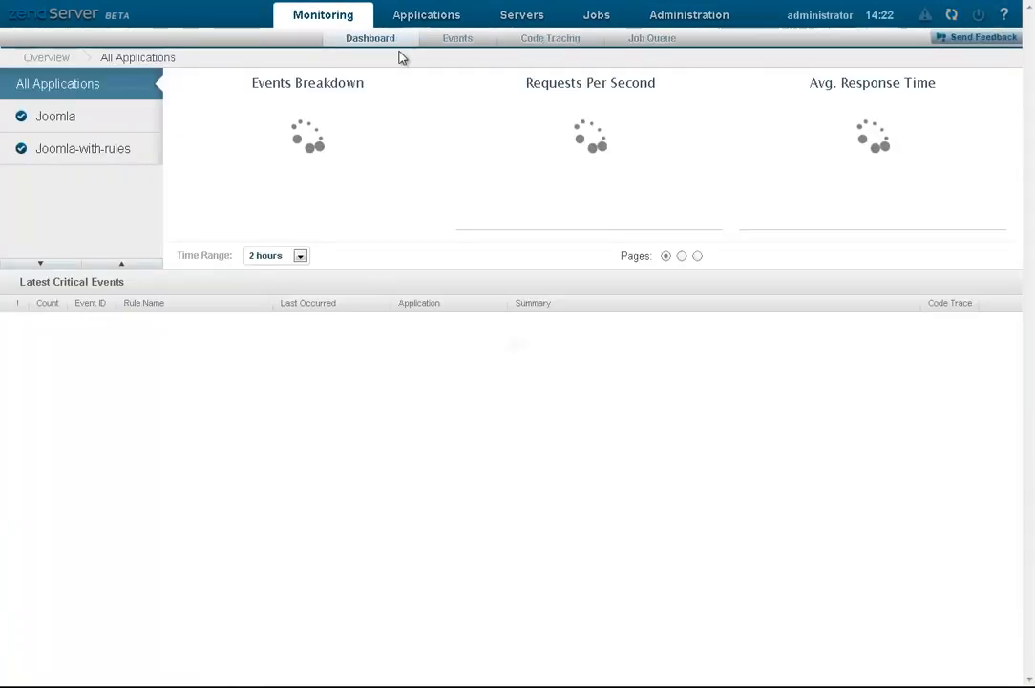
click(447, 42)
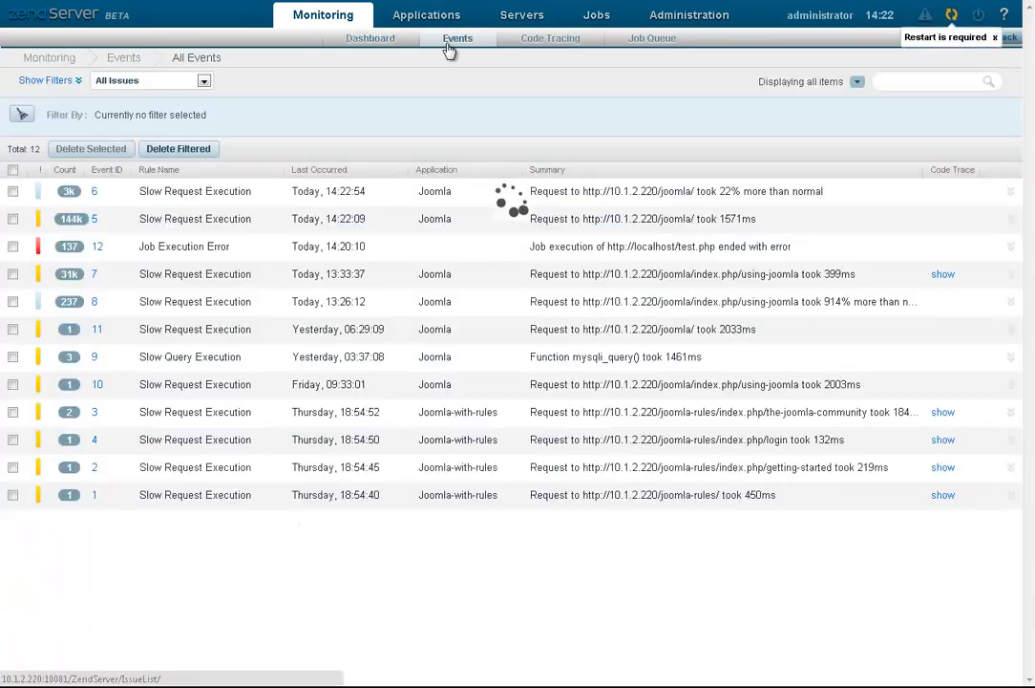
click(96, 195)
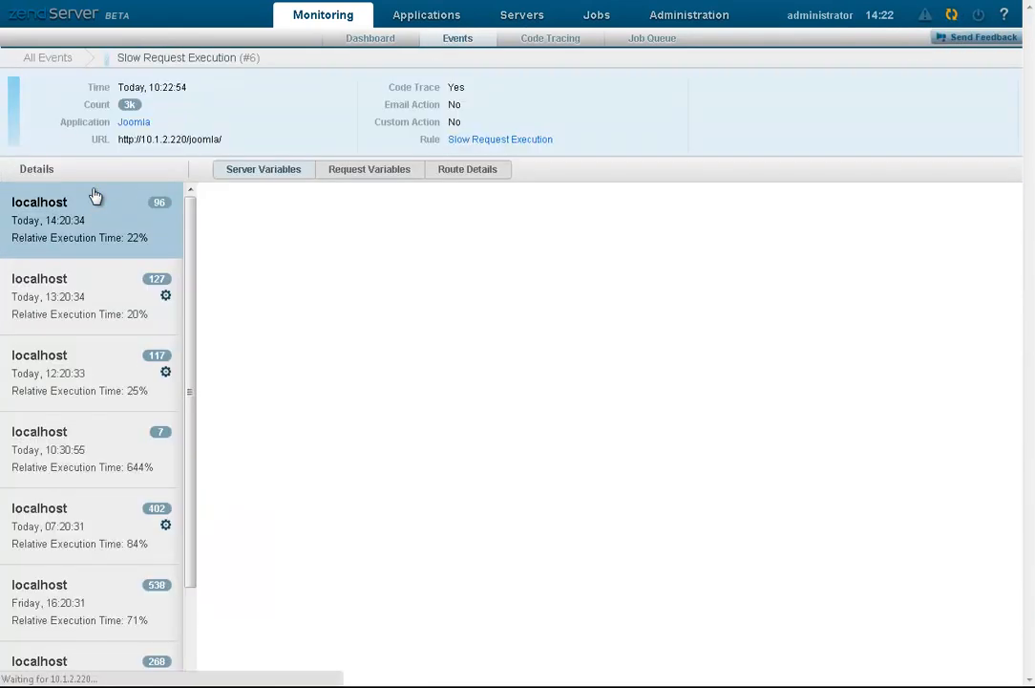
click(498, 141)
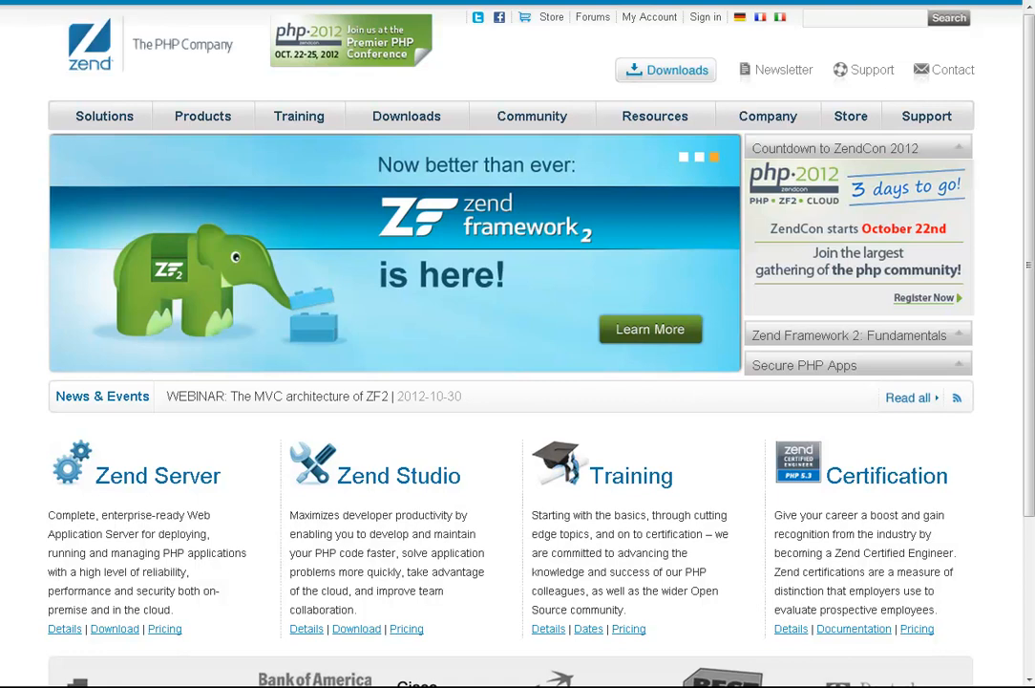
Step: Go to Zend Product Documentation from the zend.com Resources menu
mouse_move(655, 116)
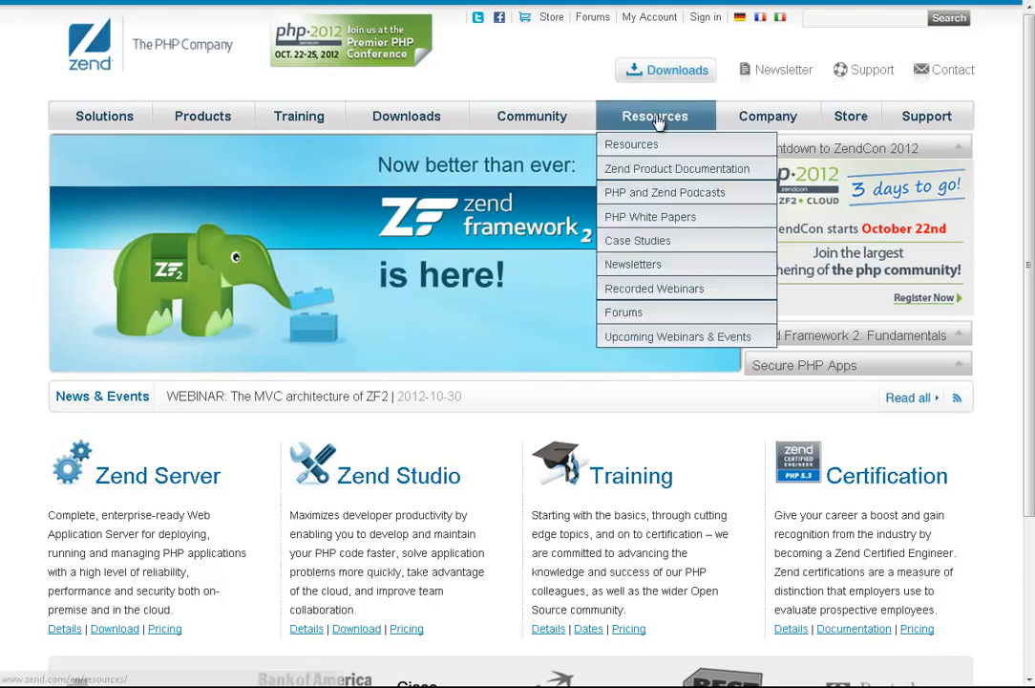
click(682, 169)
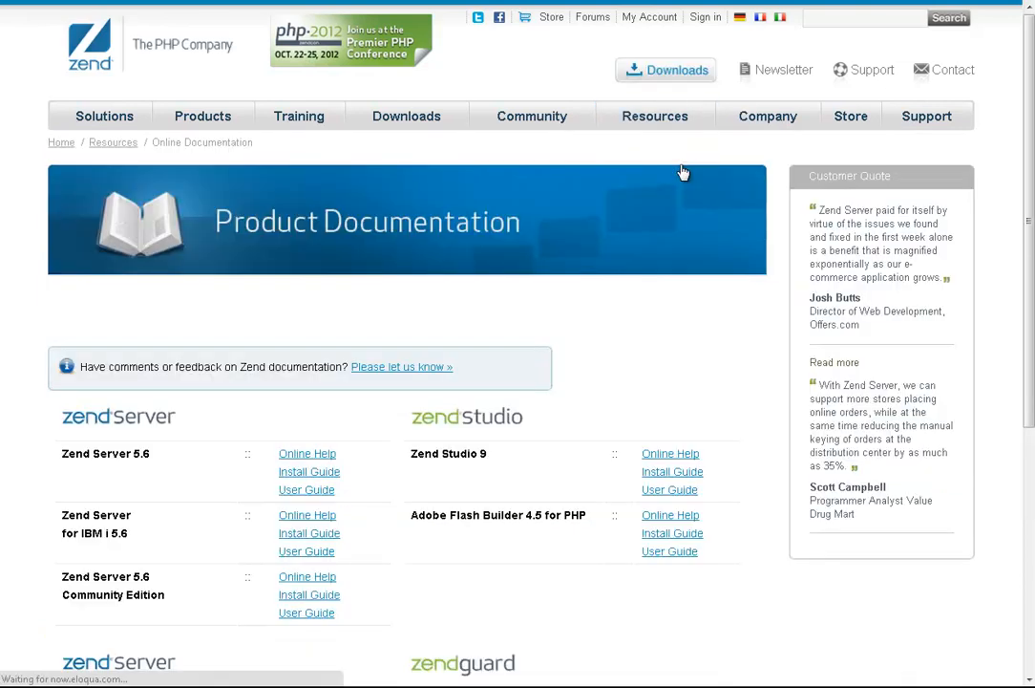